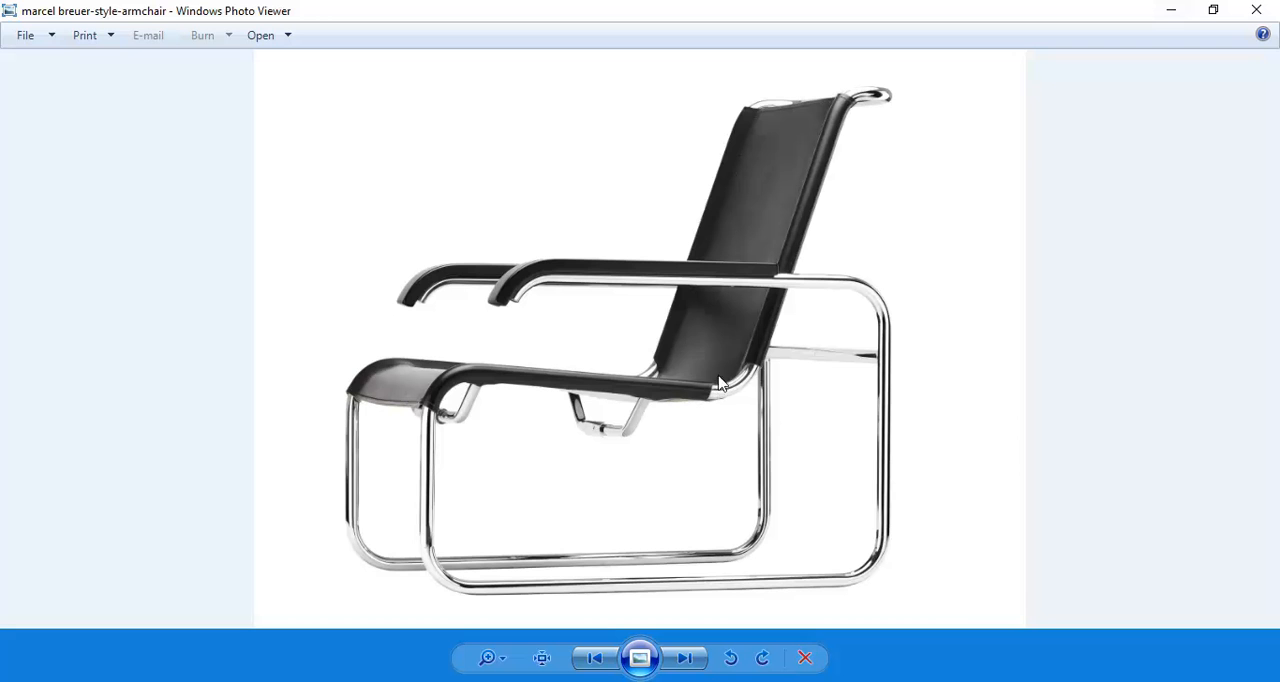
# Step: Leave the reference photo for the Revit chair family and open its Left elevation at the bend between seat and backrest
pyautogui.click(1171, 10)
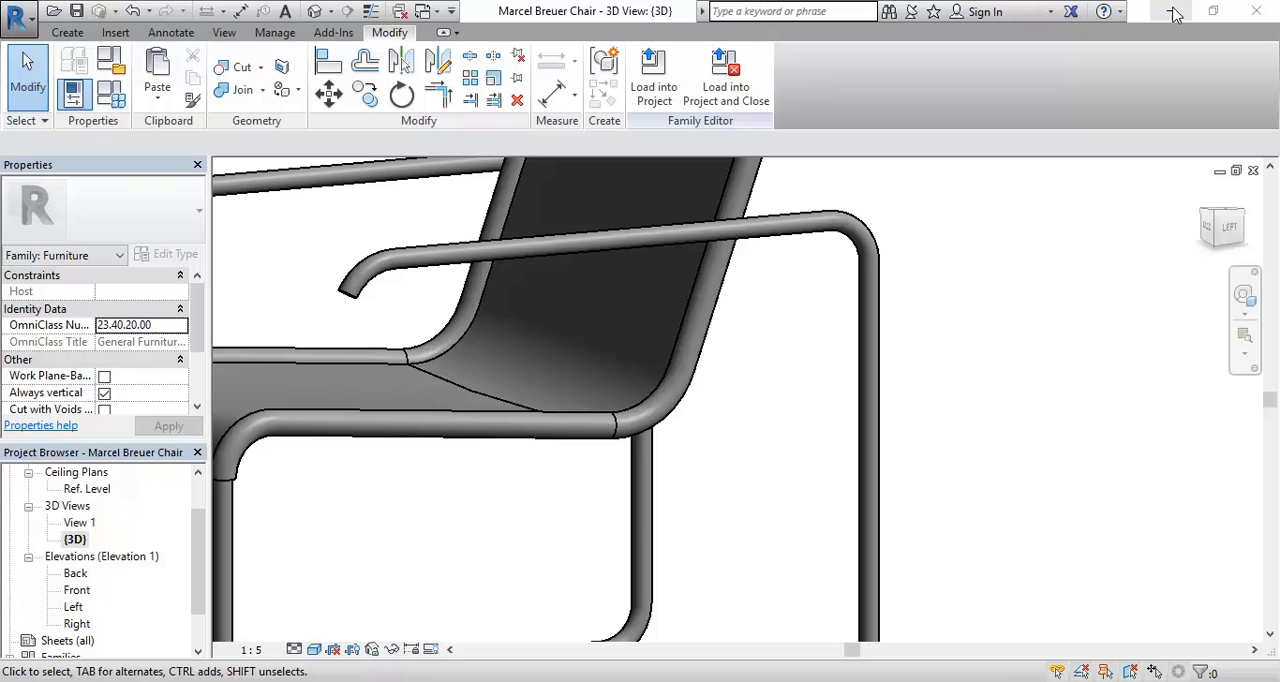
pyautogui.doubleClick(66, 607)
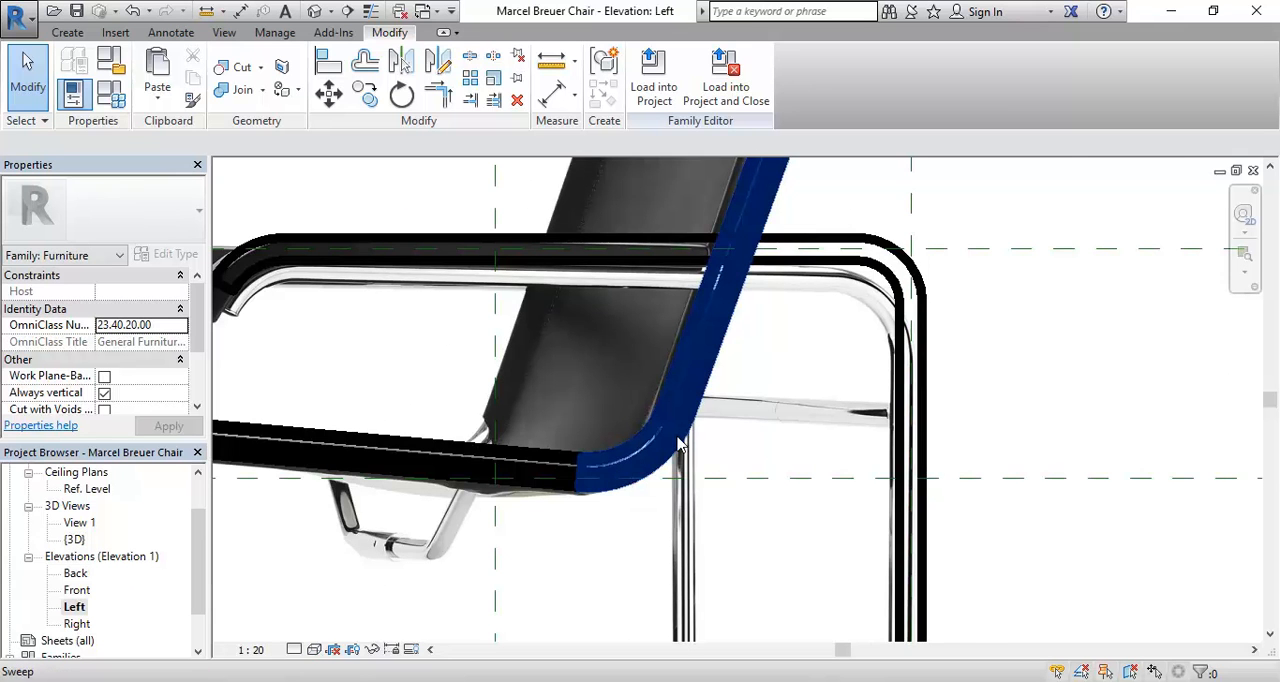
pyautogui.scroll(2, 680, 443)
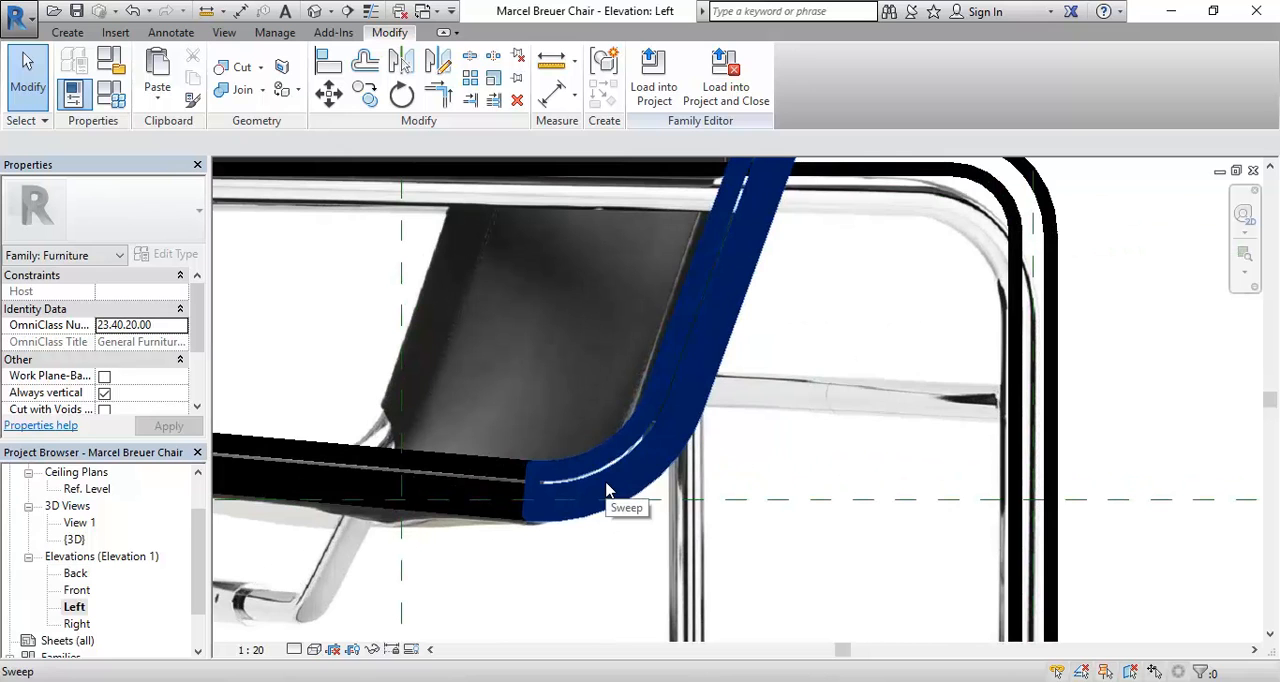
# Step: Start a void extrusion and sketch its first edge, about 85 mm long, upward from the lower endpoint of the seat-tube joint
pyautogui.click(67, 33)
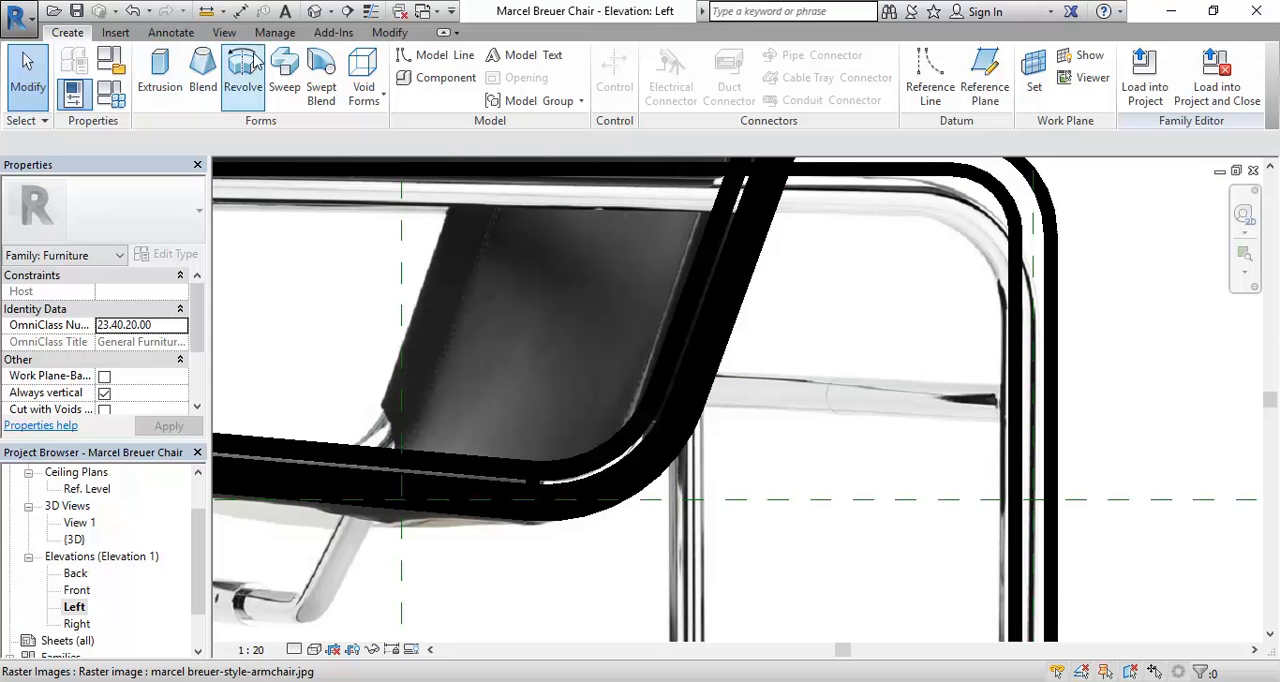
pyautogui.click(360, 68)
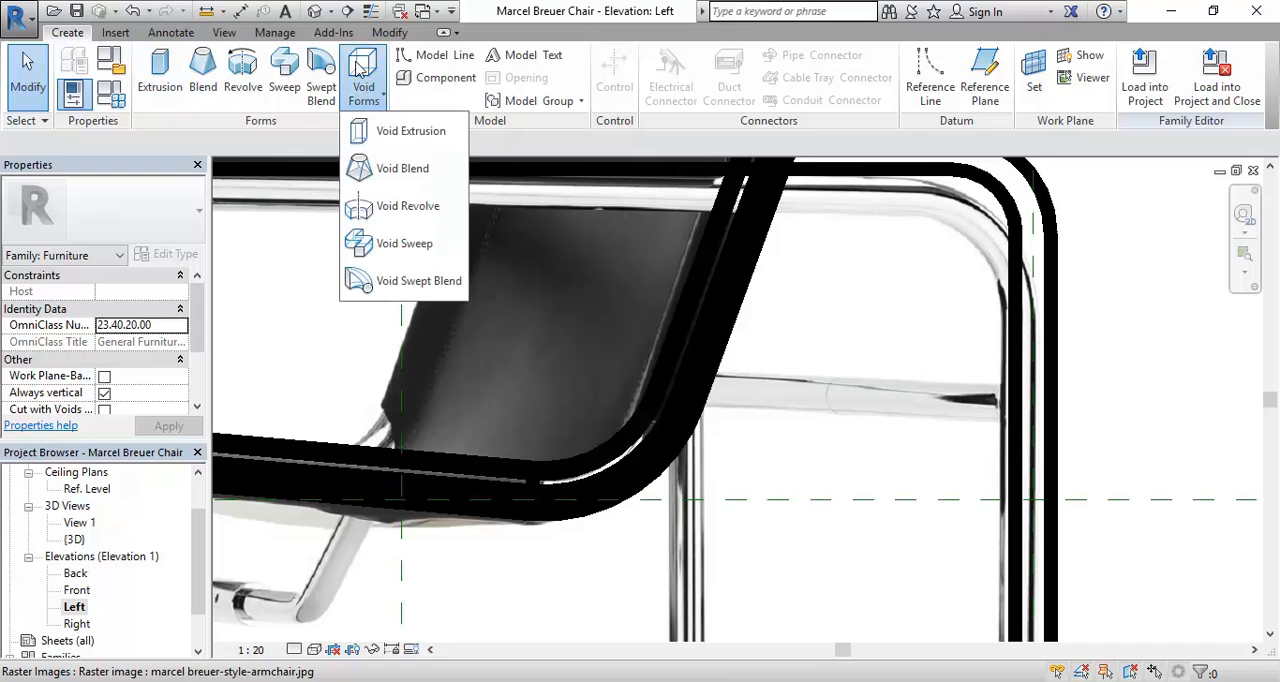
pyautogui.click(380, 133)
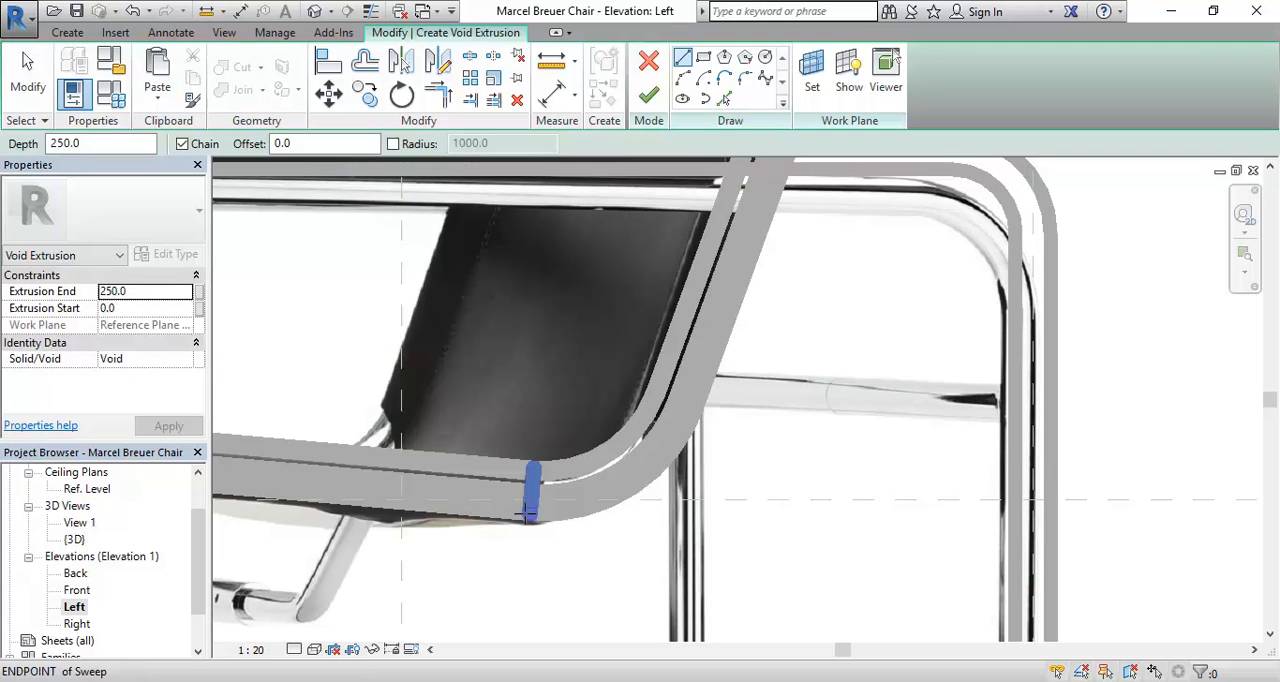
pyautogui.scroll(-5, 503, 514)
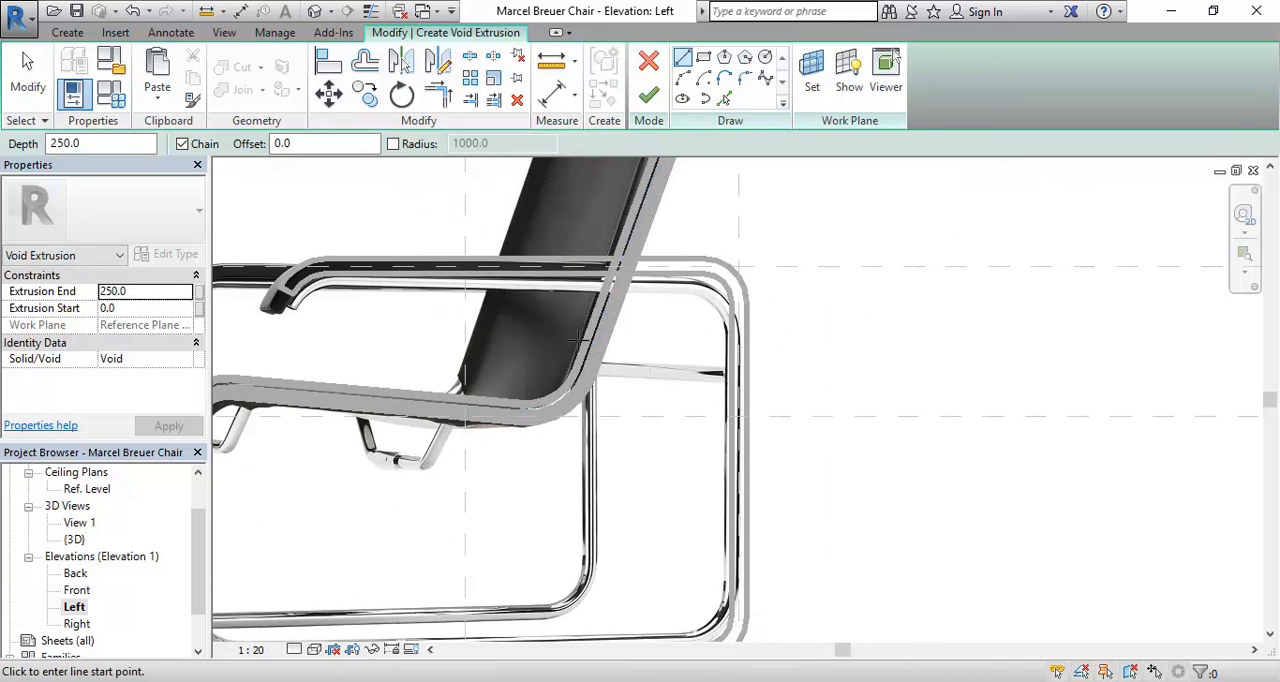
pyautogui.scroll(5, 500, 440)
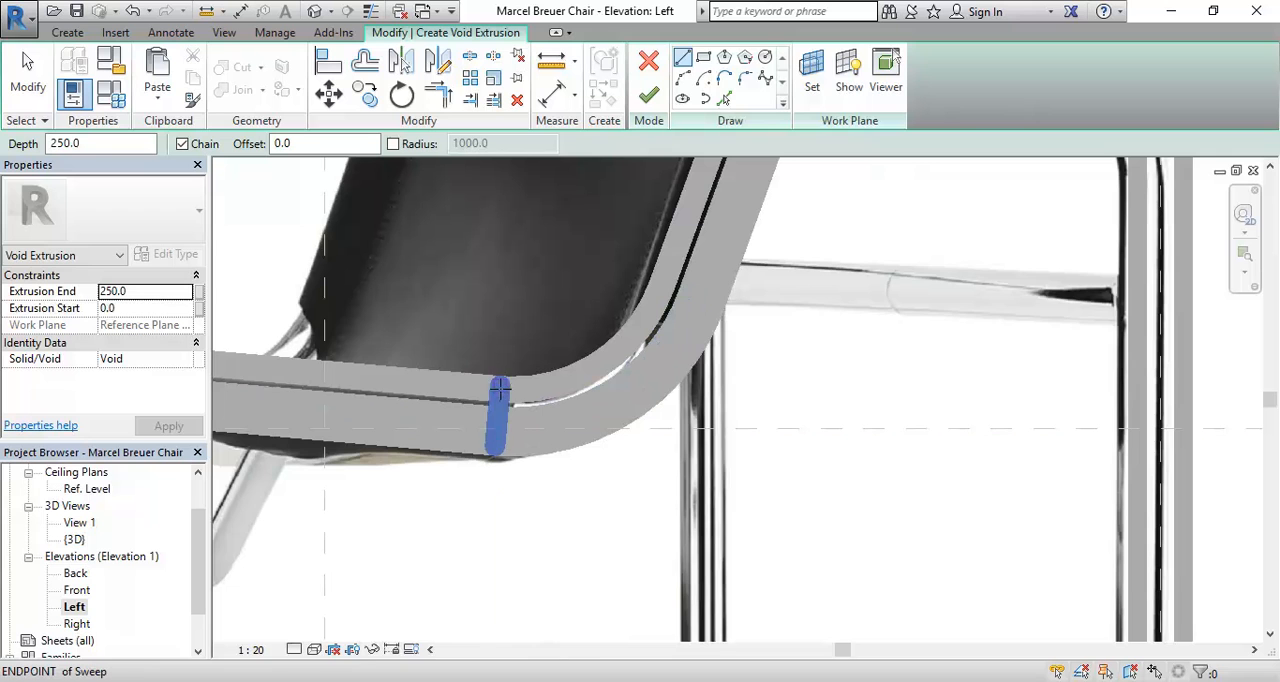
pyautogui.click(495, 449)
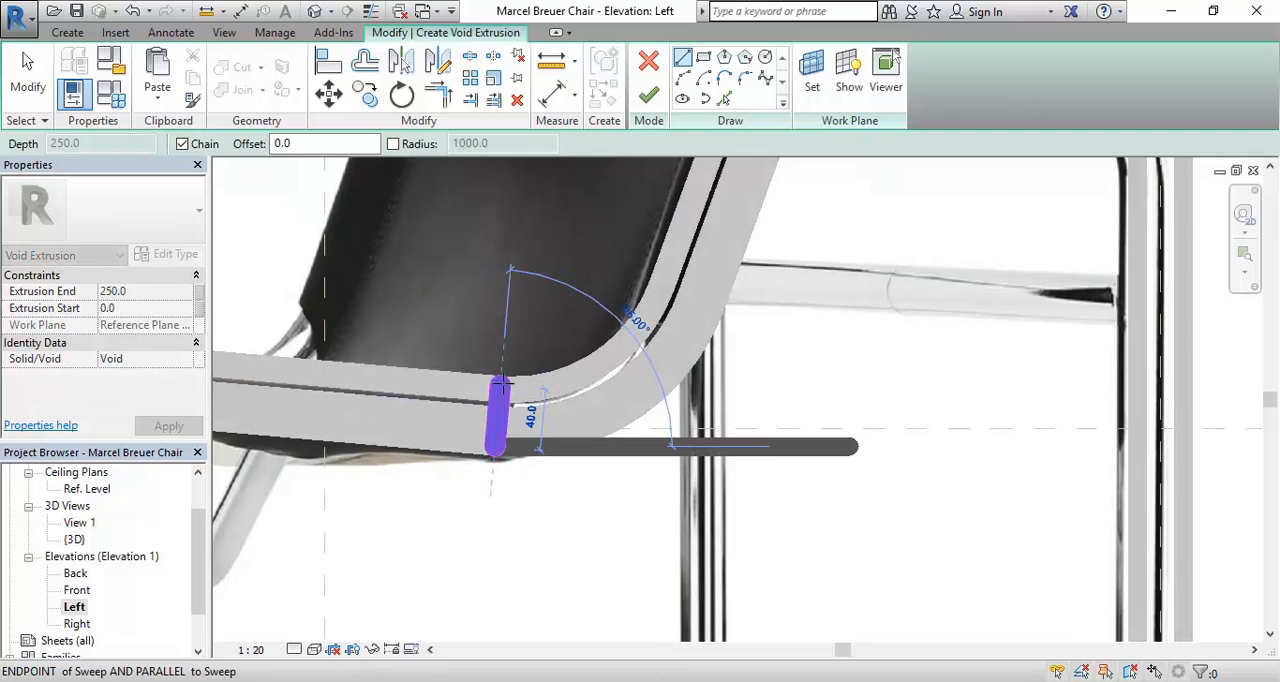
pyautogui.click(508, 318)
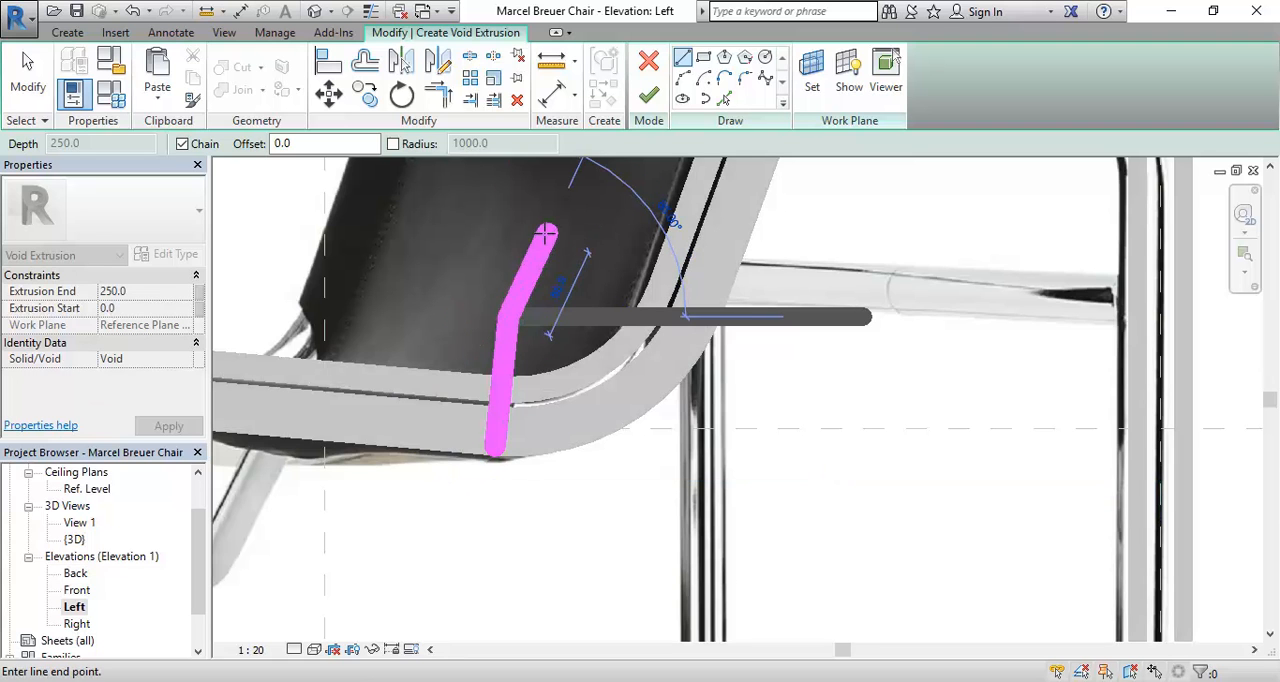
pyautogui.scroll(2, 538, 292)
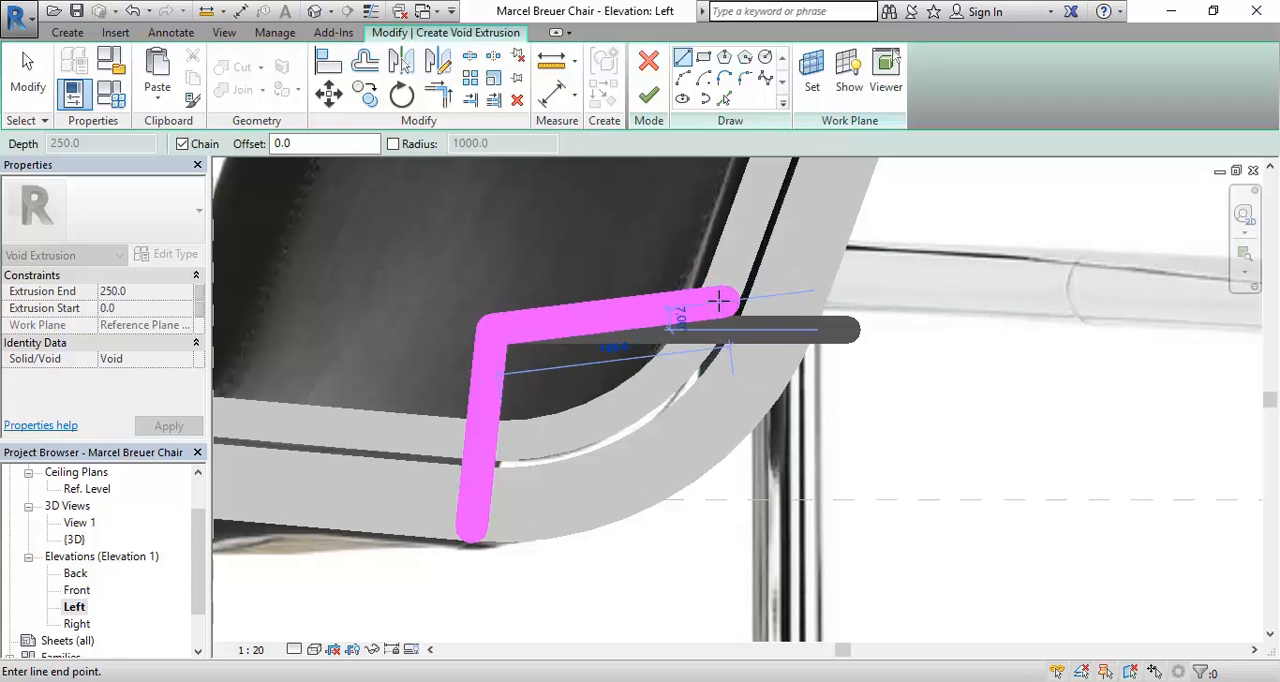
# Step: Draw the remaining four edges around the bend of the backrest tube to close the five-sided void profile at its start point
pyautogui.click(718, 292)
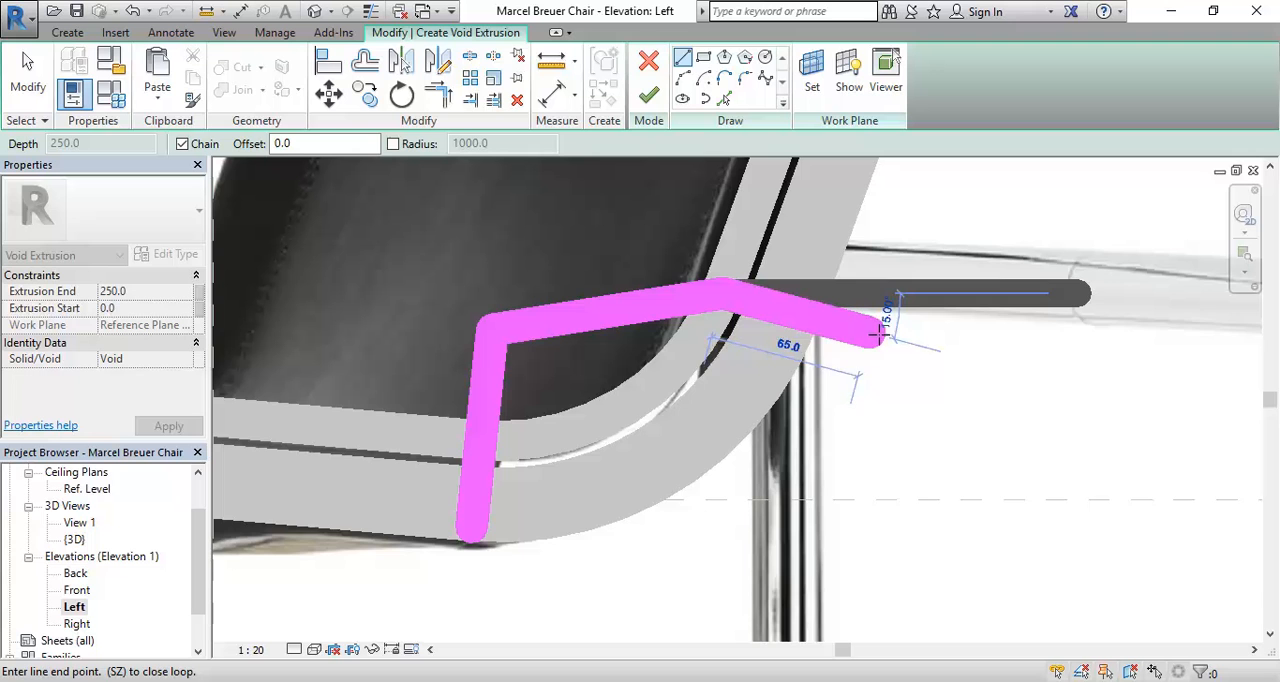
pyautogui.click(888, 337)
pyautogui.scroll(-1, 813, 502)
pyautogui.moveTo(813, 502); pyautogui.dragTo(806, 492, button='middle')
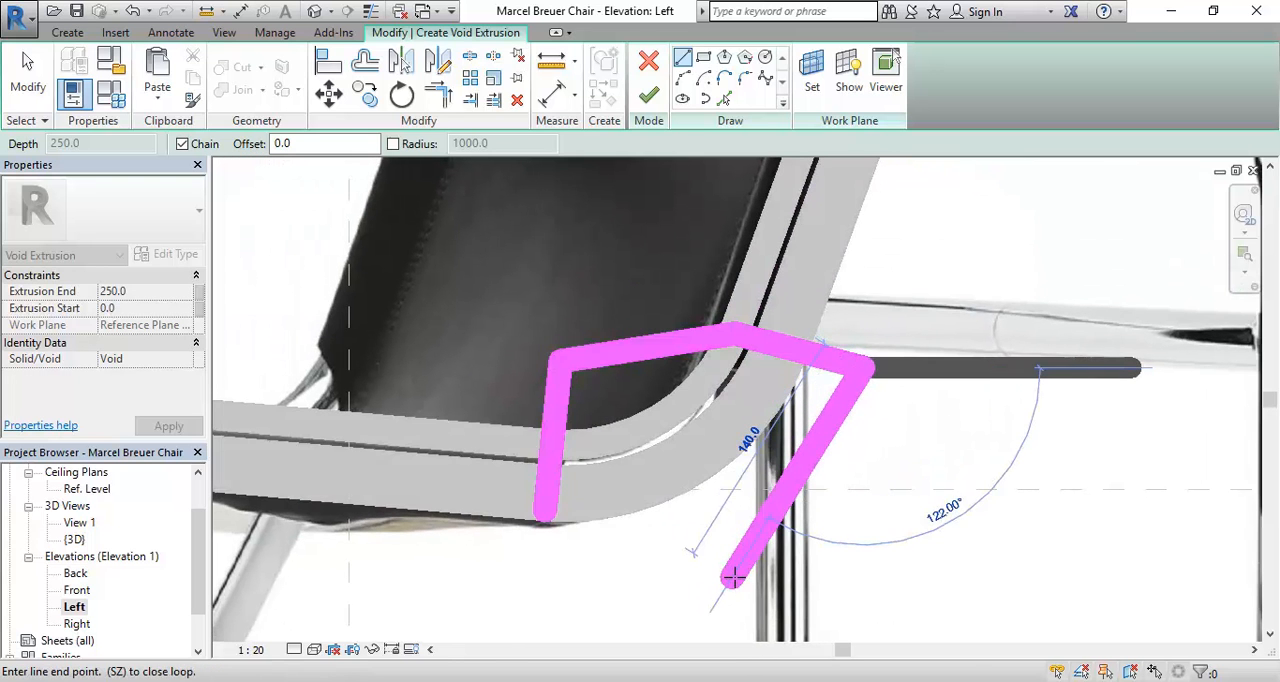
pyautogui.click(722, 584)
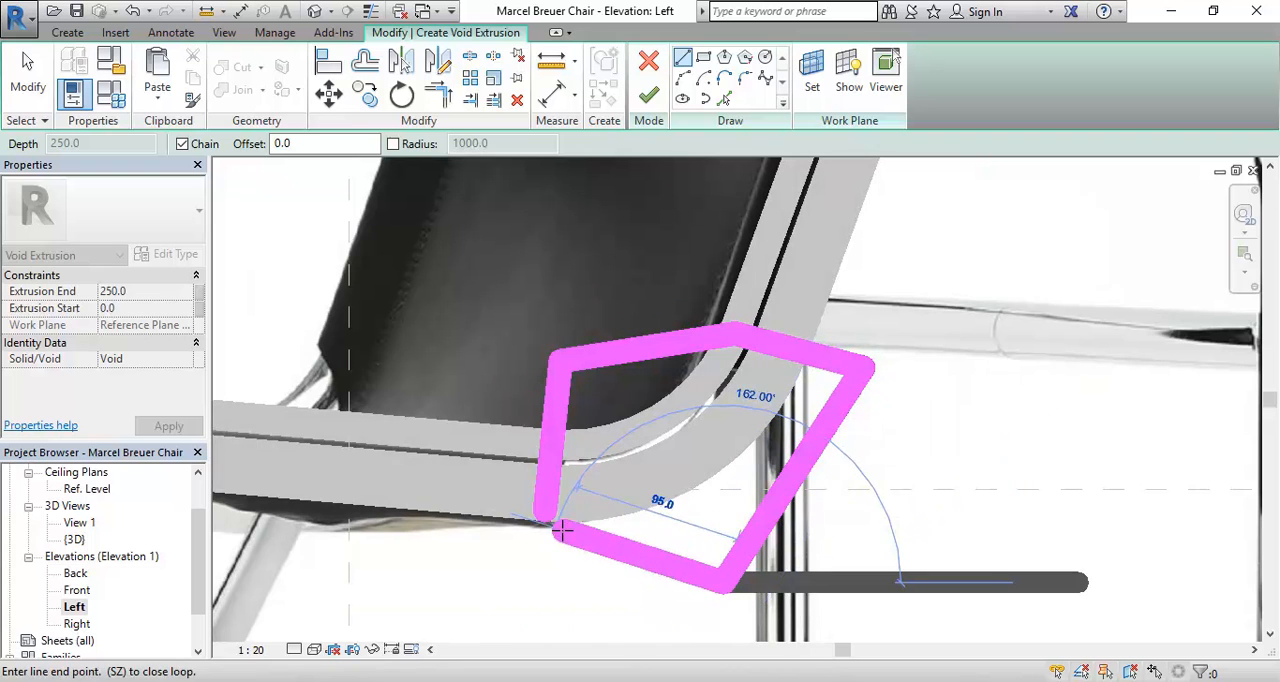
pyautogui.click(544, 517)
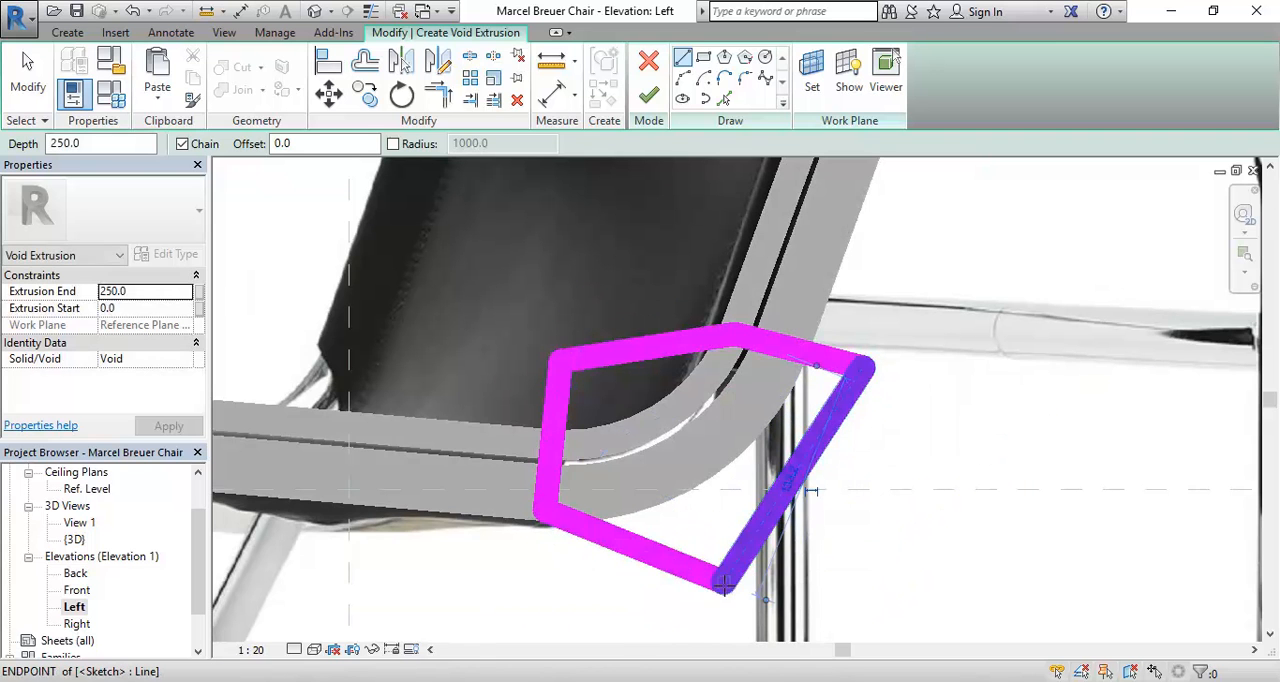
pyautogui.moveTo(608, 449); pyautogui.dragTo(507, 452, button='middle')
pyautogui.scroll(2, 507, 452)
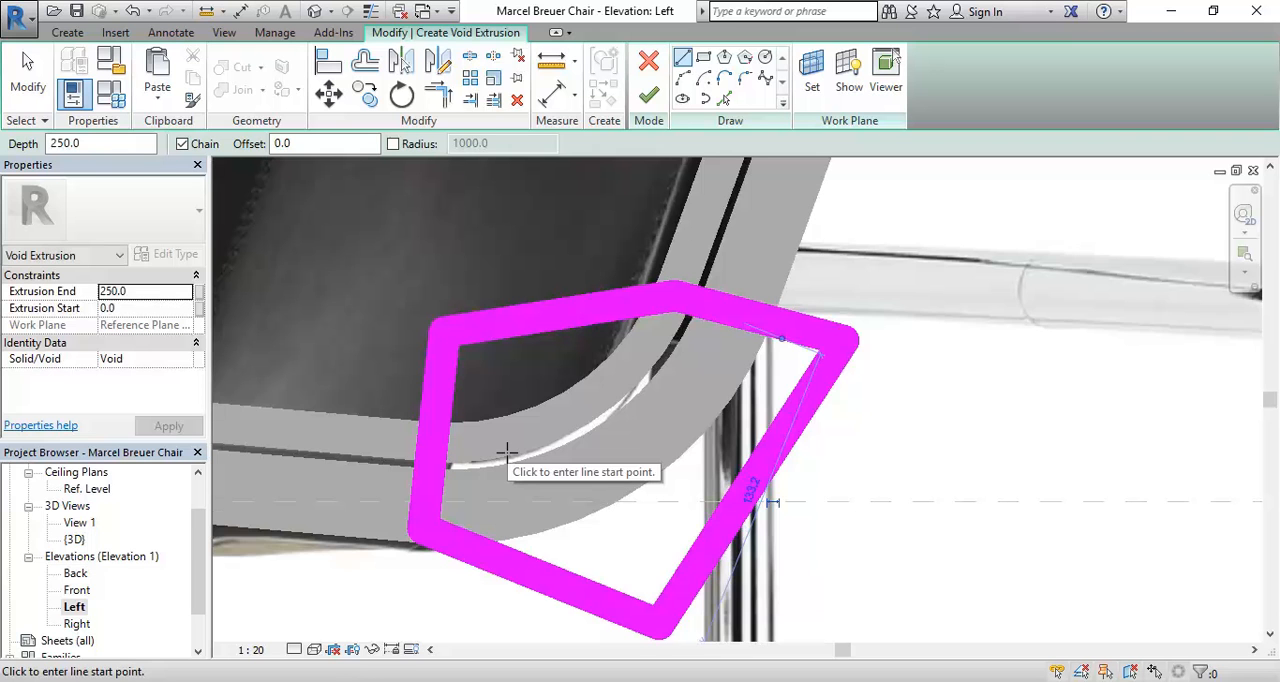
# Step: Open the Ref. Level floor plan and check where the void profile lies across the chair's width
pyautogui.scroll(-1, 507, 452)
pyautogui.click(87, 489)
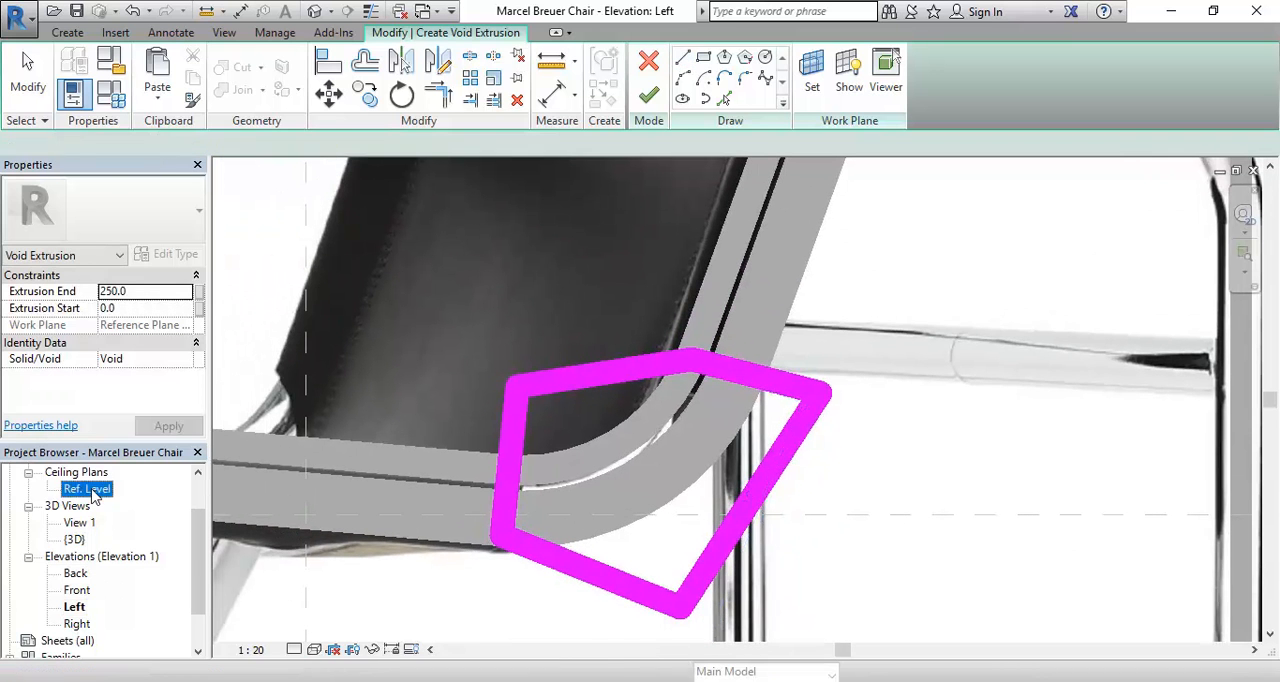
pyautogui.scroll(1, 95, 497)
pyautogui.doubleClick(89, 505)
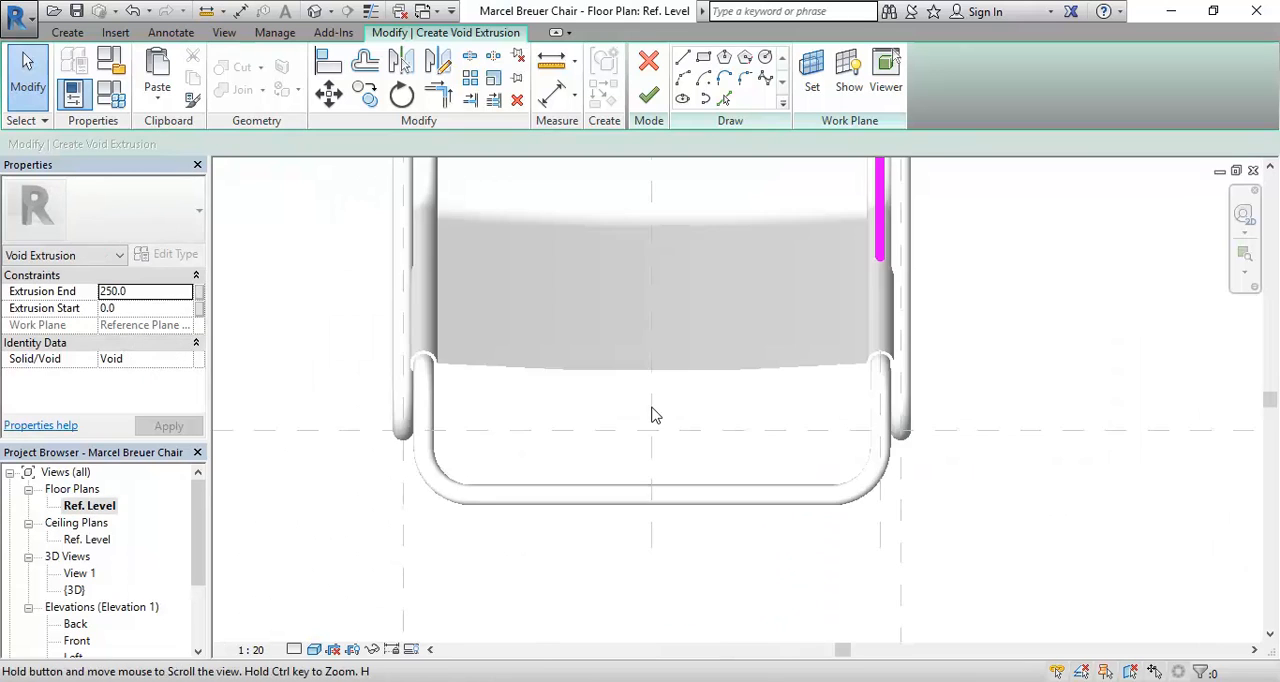
pyautogui.scroll(-1, 655, 414)
pyautogui.moveTo(664, 420); pyautogui.dragTo(597, 520, button='middle')
pyautogui.scroll(-3, 638, 449)
pyautogui.moveTo(639, 457); pyautogui.dragTo(591, 508, button='middle')
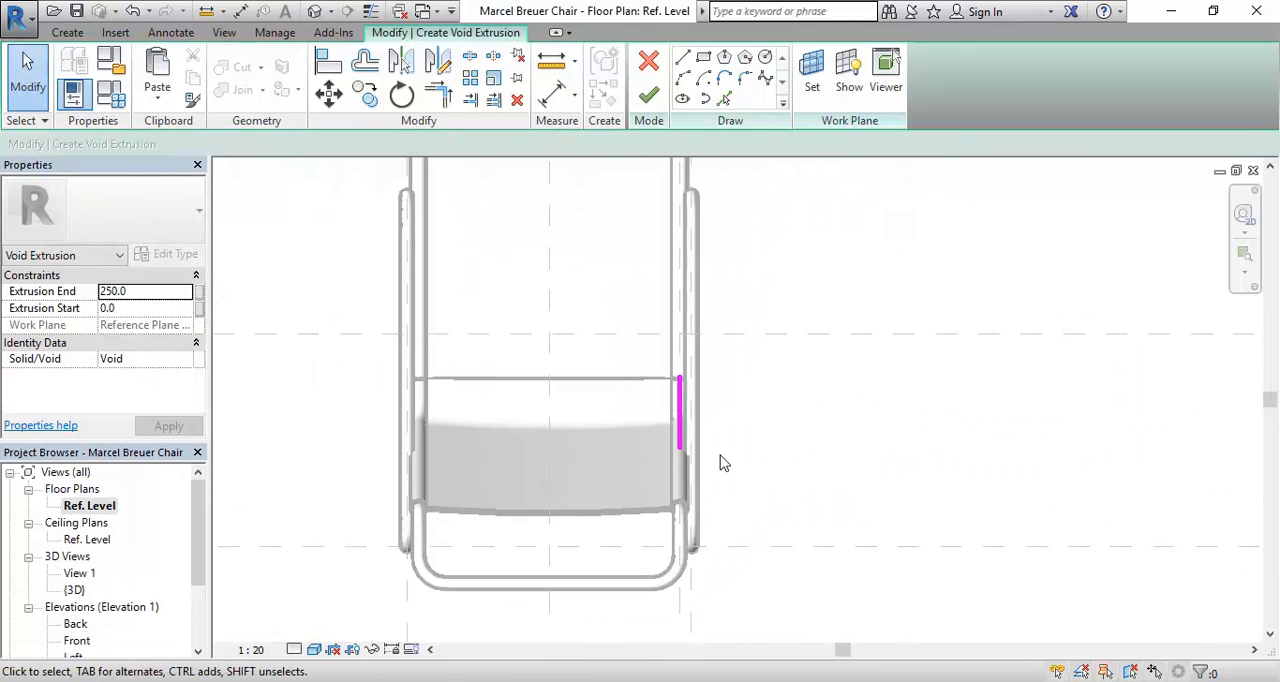
pyautogui.scroll(1, 645, 467)
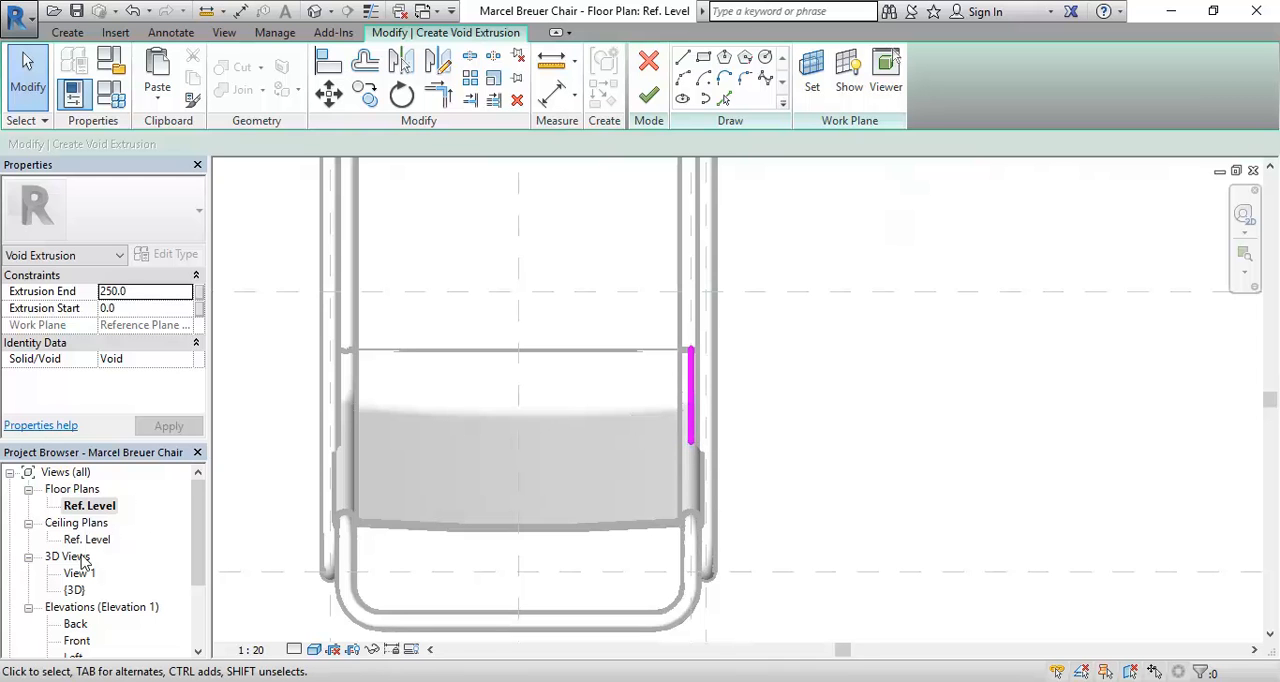
# Step: In the {3D} view, set the void's Extrusion Start to 100 and finish the void extrusion
pyautogui.doubleClick(74, 590)
pyautogui.scroll(-2, 623, 396)
pyautogui.keyDown('shift'); pyautogui.moveTo(610, 400); pyautogui.dragTo(640, 408, button='middle'); pyautogui.keyUp('shift')
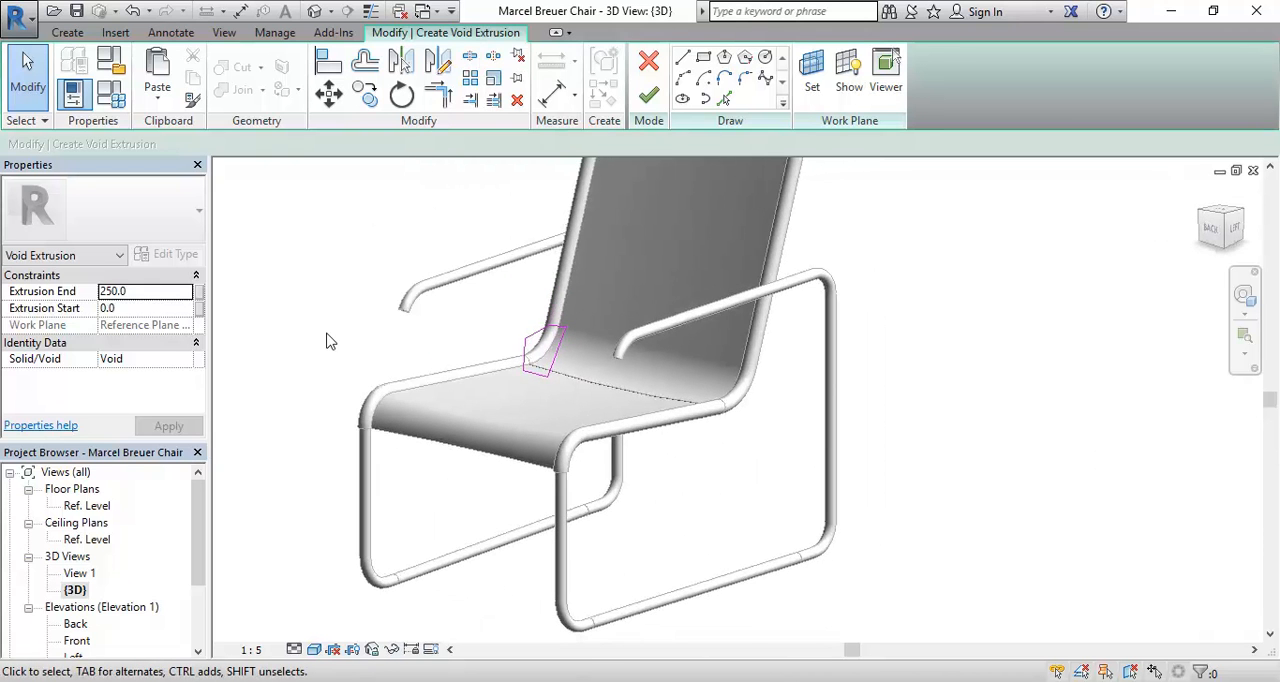
pyautogui.click(155, 309)
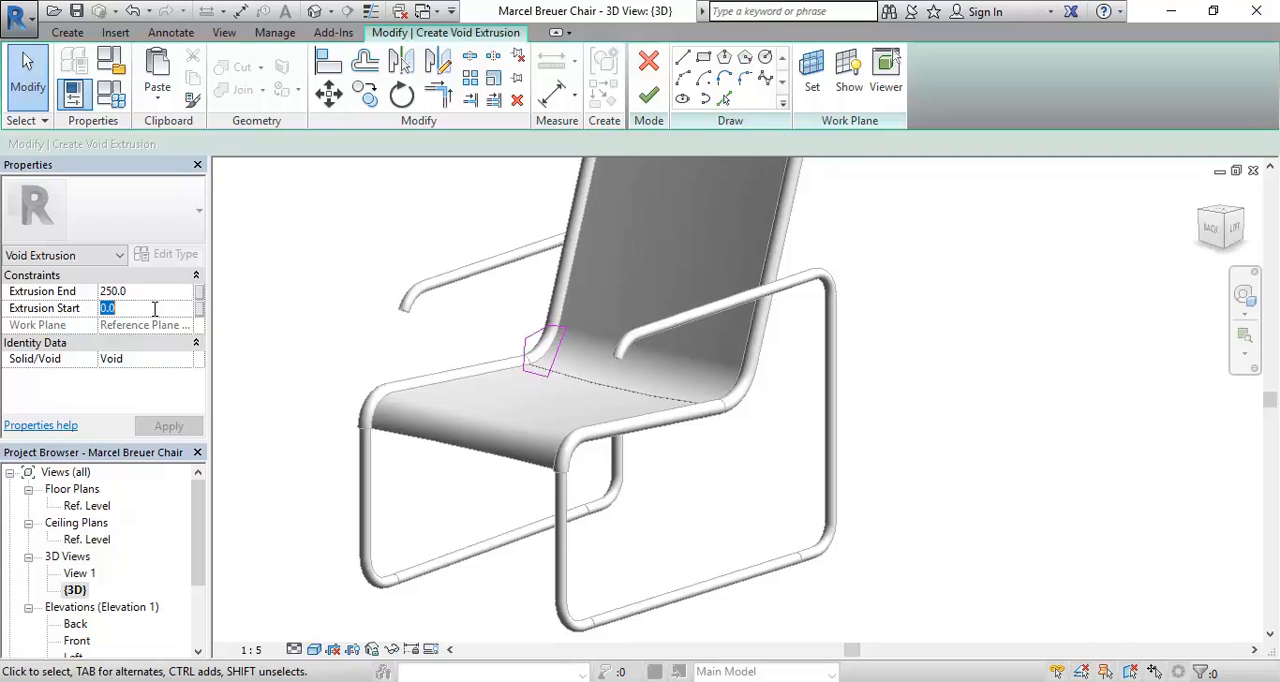
pyautogui.write('1')
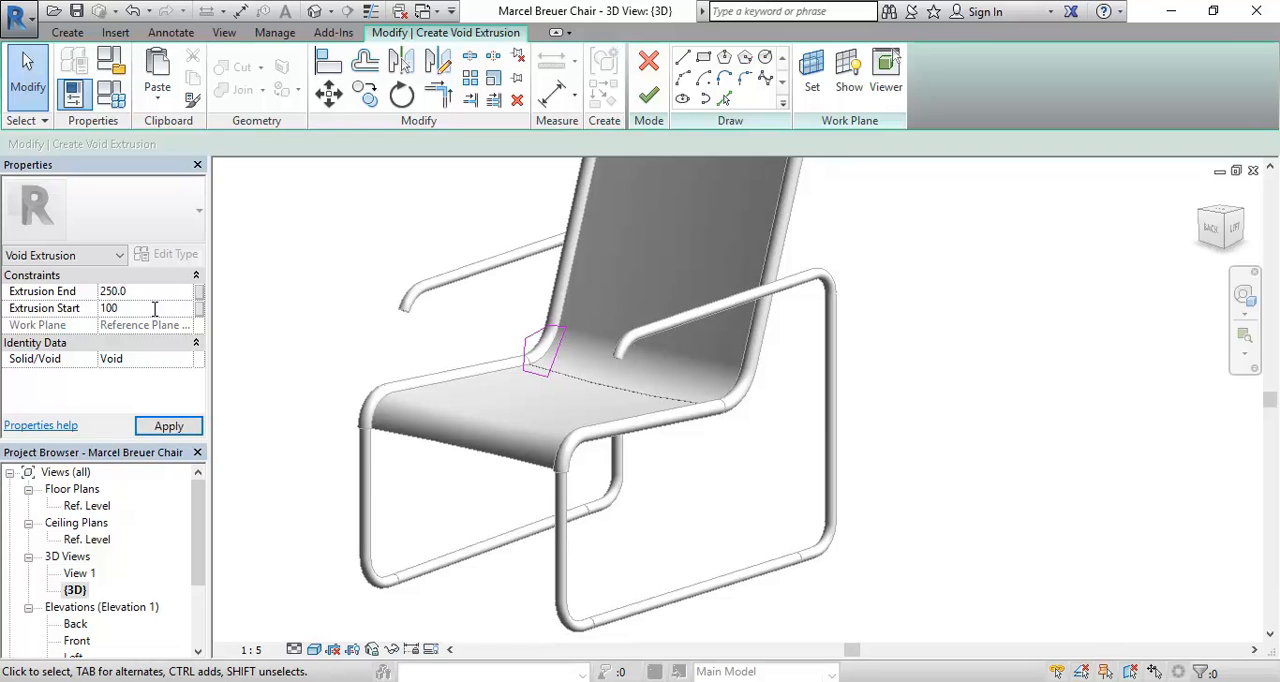
pyautogui.write('00')
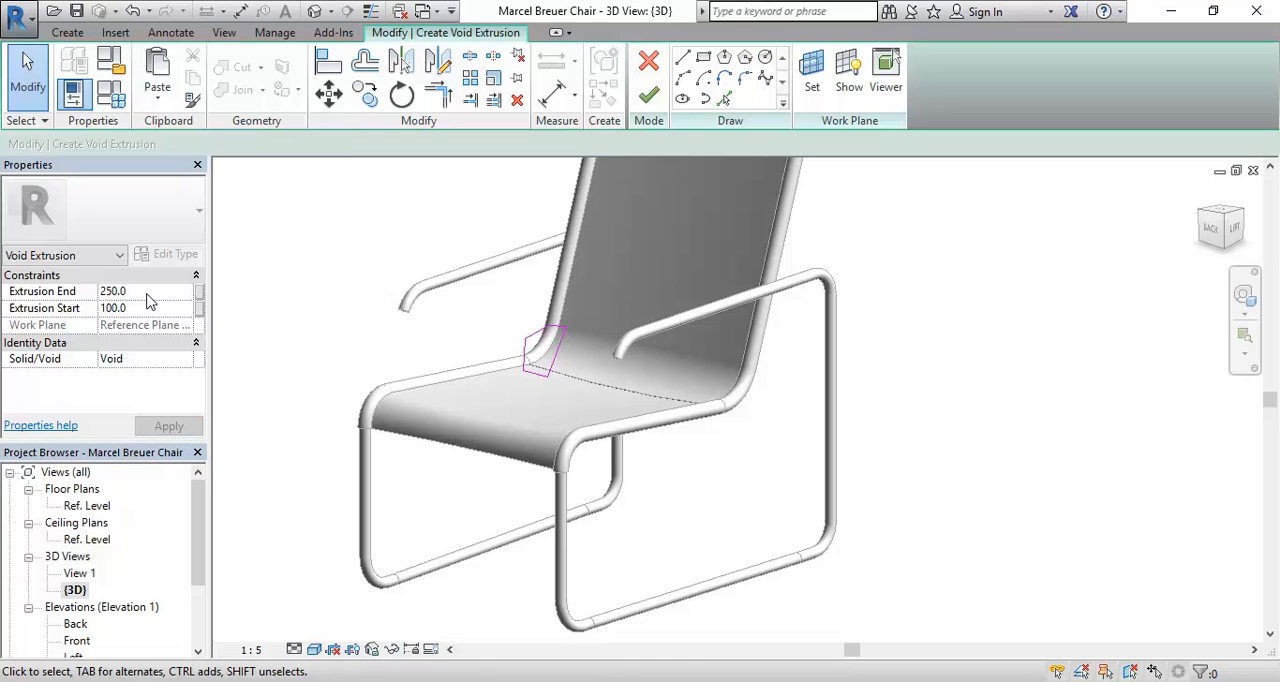
pyautogui.click(147, 304)
pyautogui.click(147, 292)
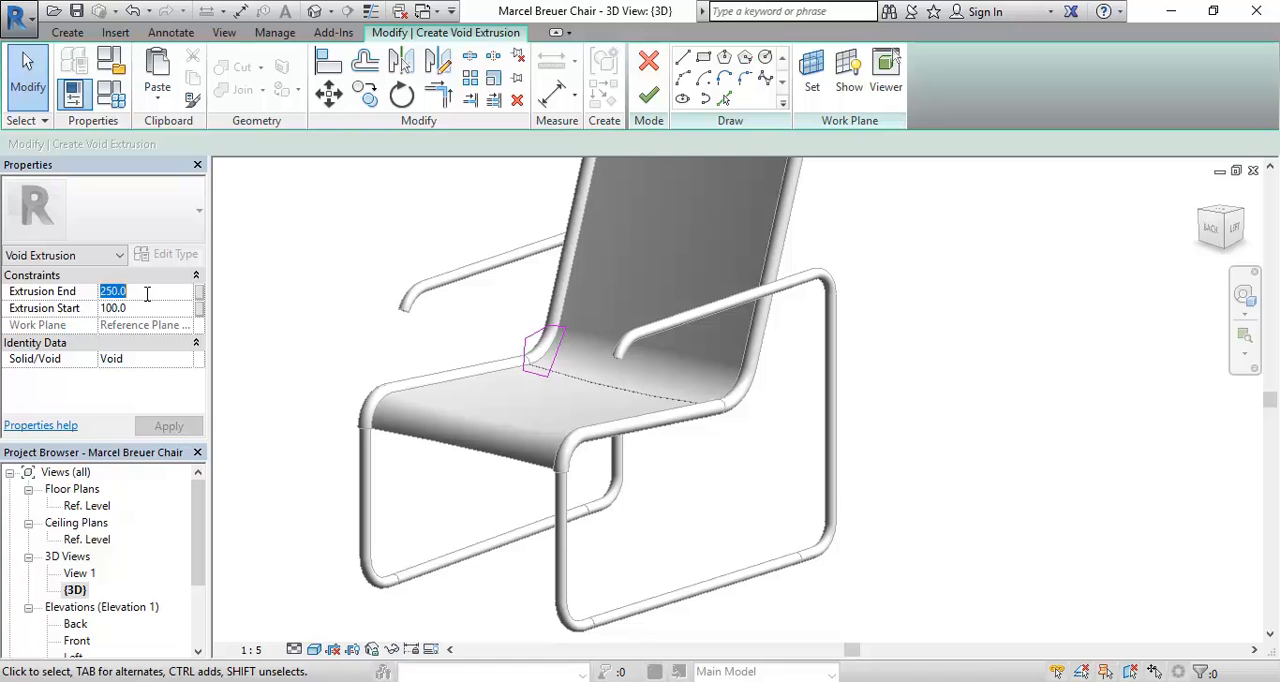
pyautogui.click(649, 95)
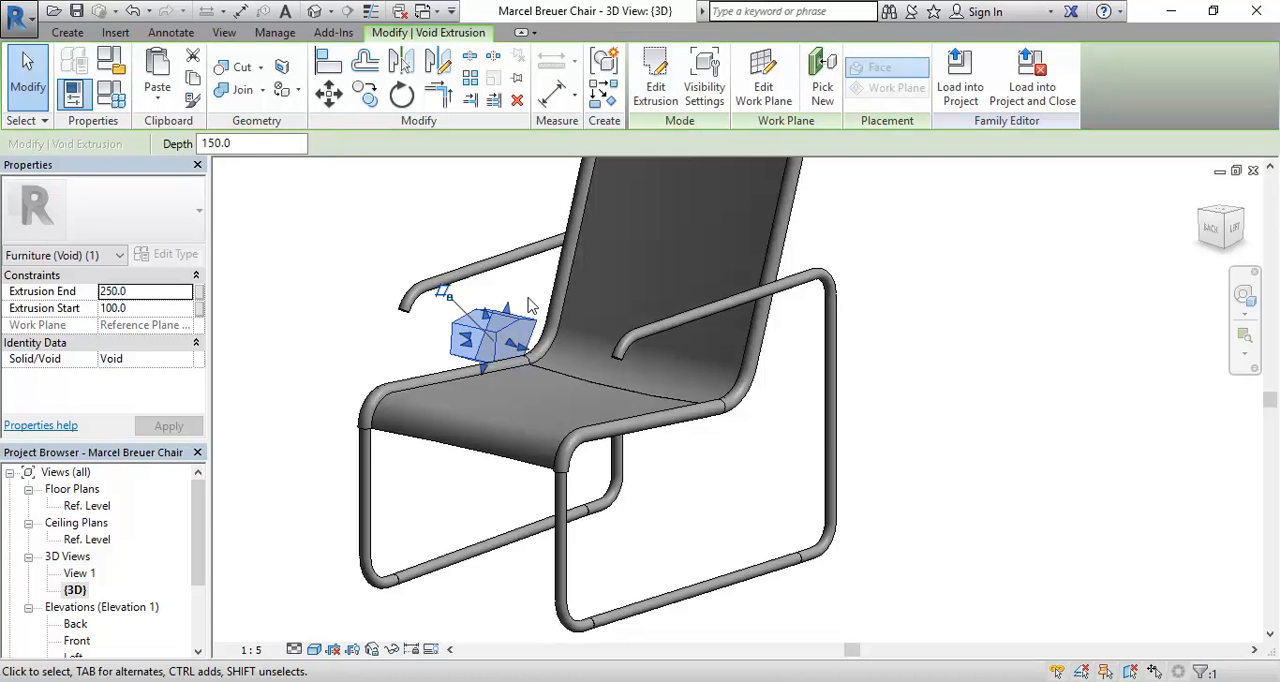
# Step: Examine from several angles how the void extrusion sits relative to the bent backrest tube and the armrest
pyautogui.keyDown('shift'); pyautogui.moveTo(531, 305); pyautogui.dragTo(470, 375, button='middle'); pyautogui.keyUp('shift')
pyautogui.scroll(5, 474, 380)
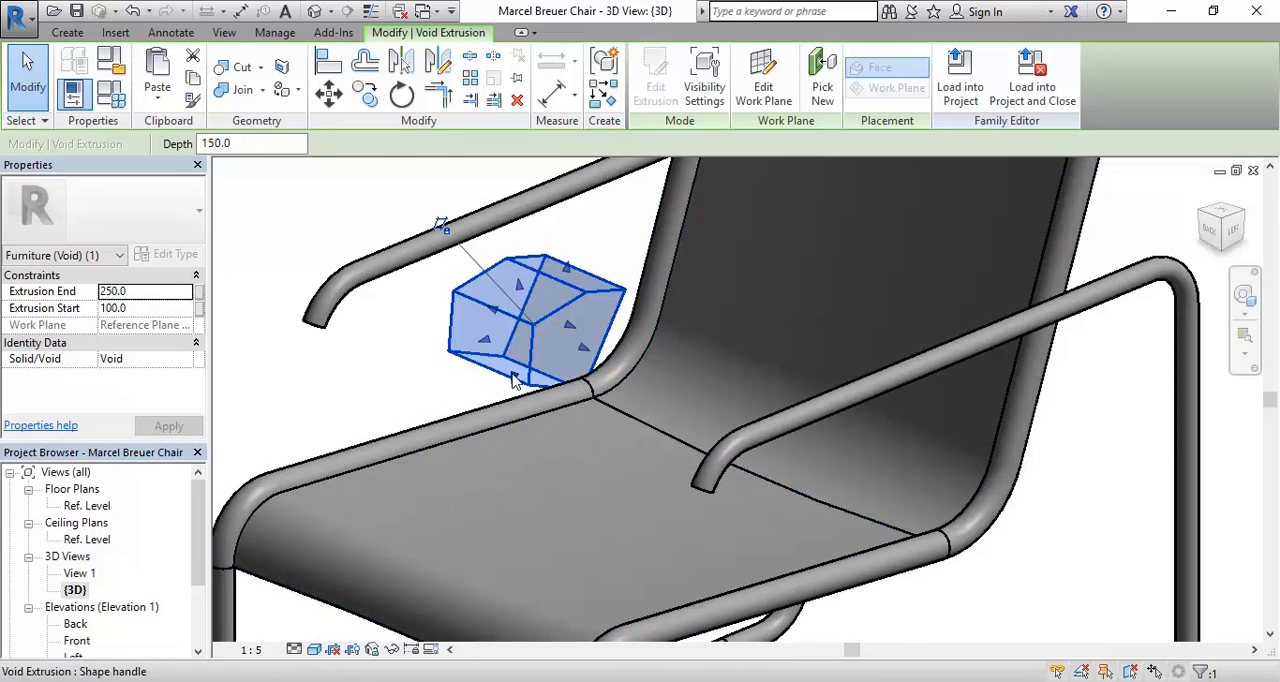
pyautogui.click(449, 370)
pyautogui.keyDown('shift'); pyautogui.moveTo(449, 370); pyautogui.dragTo(600, 394, button='middle'); pyautogui.keyUp('shift')
pyautogui.scroll(3, 680, 337)
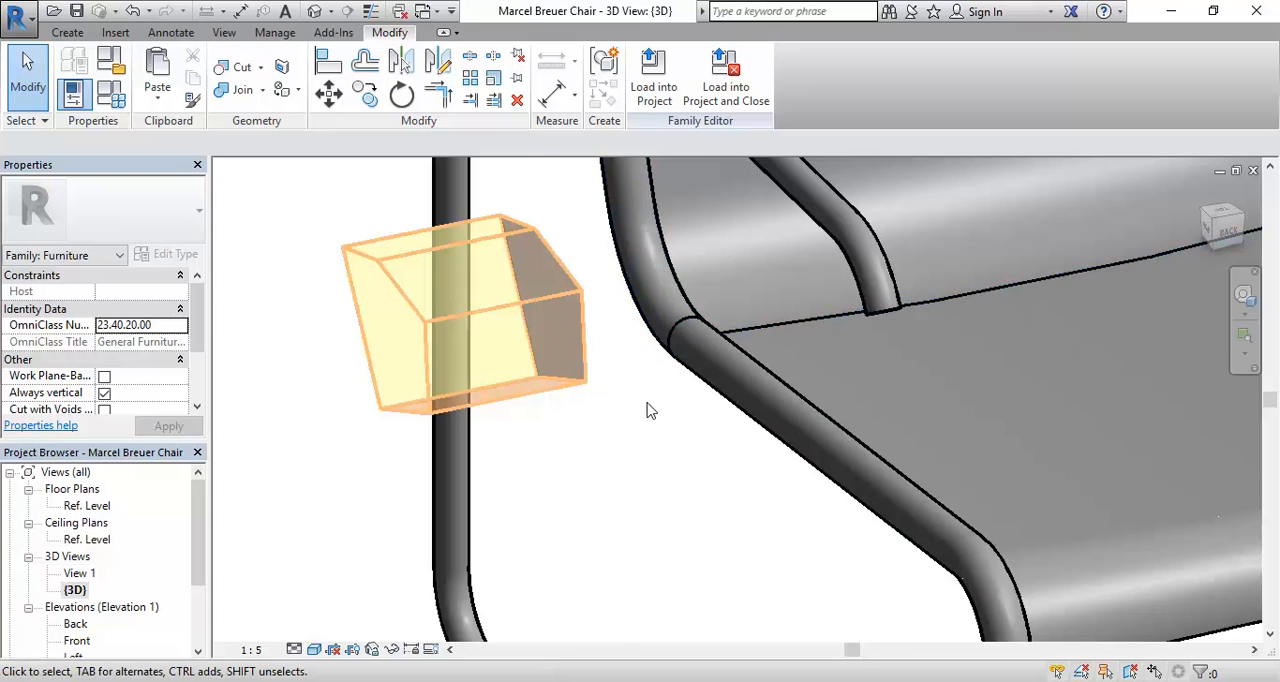
pyautogui.scroll(-3, 606, 443)
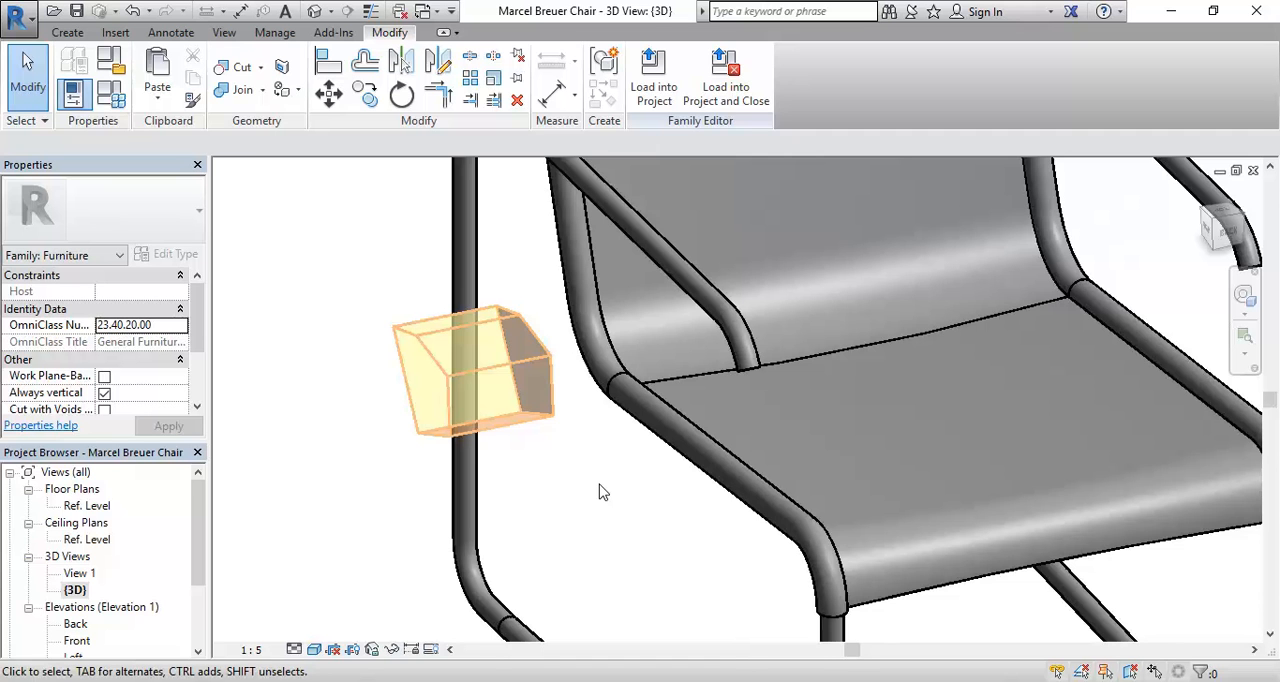
pyautogui.keyDown('shift'); pyautogui.moveTo(612, 492); pyautogui.dragTo(472, 446, button='middle'); pyautogui.keyUp('shift')
pyautogui.click(472, 446)
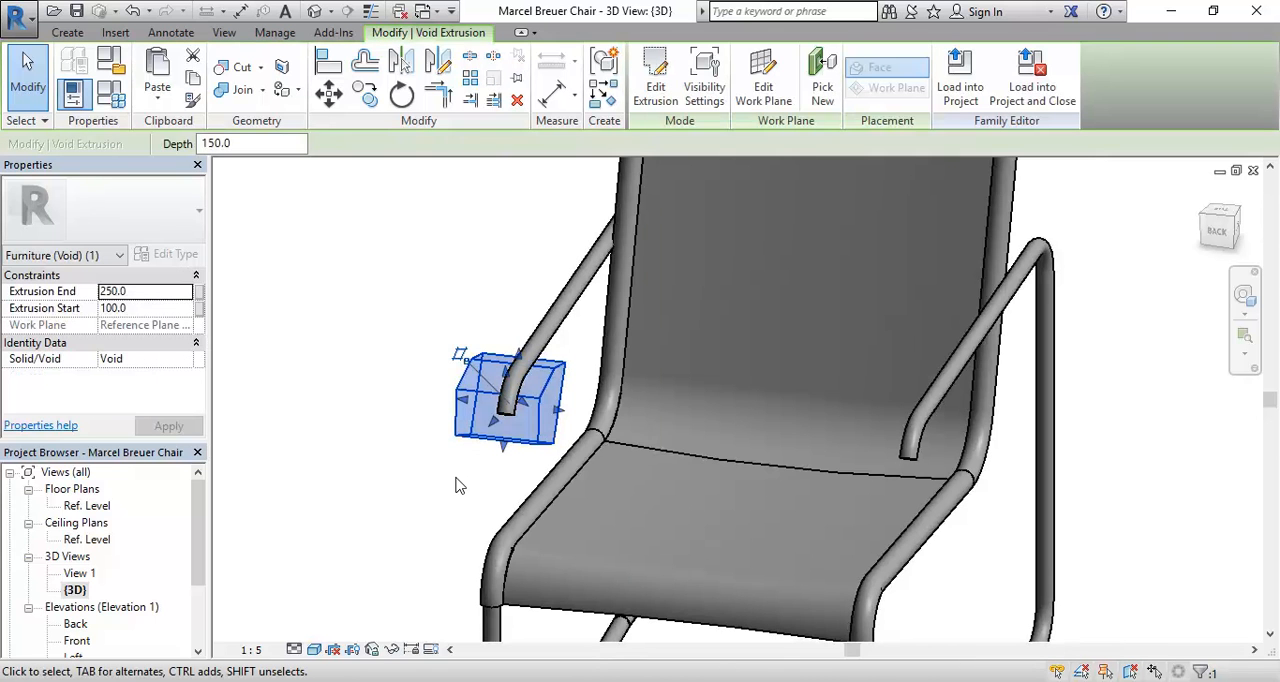
pyautogui.press('Escape')
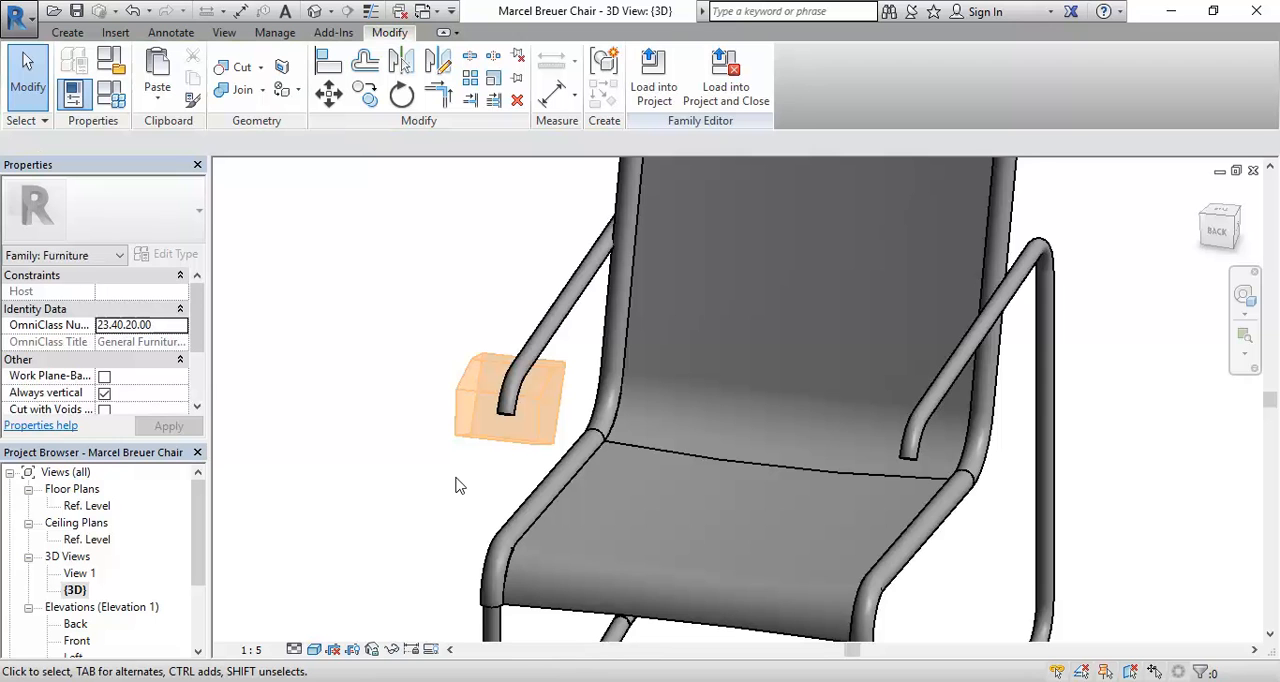
pyautogui.keyDown('shift'); pyautogui.moveTo(463, 492); pyautogui.dragTo(360, 502, button='middle'); pyautogui.keyUp('shift')
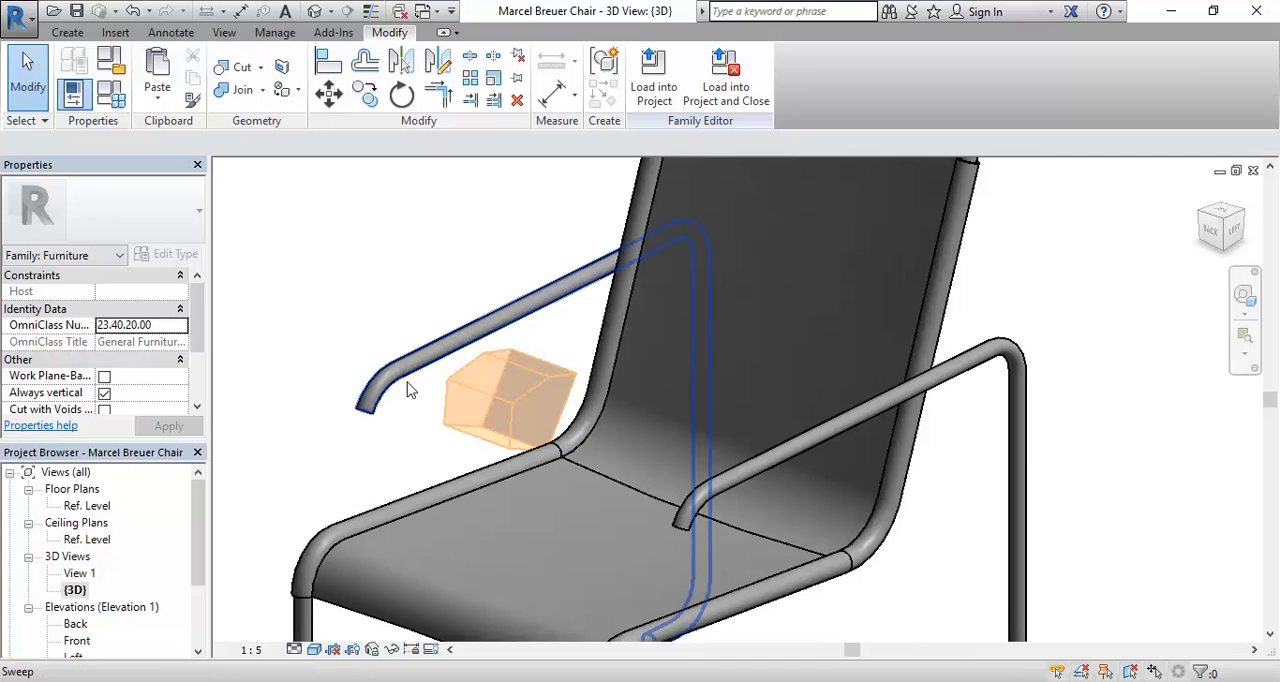
pyautogui.scroll(4, 457, 406)
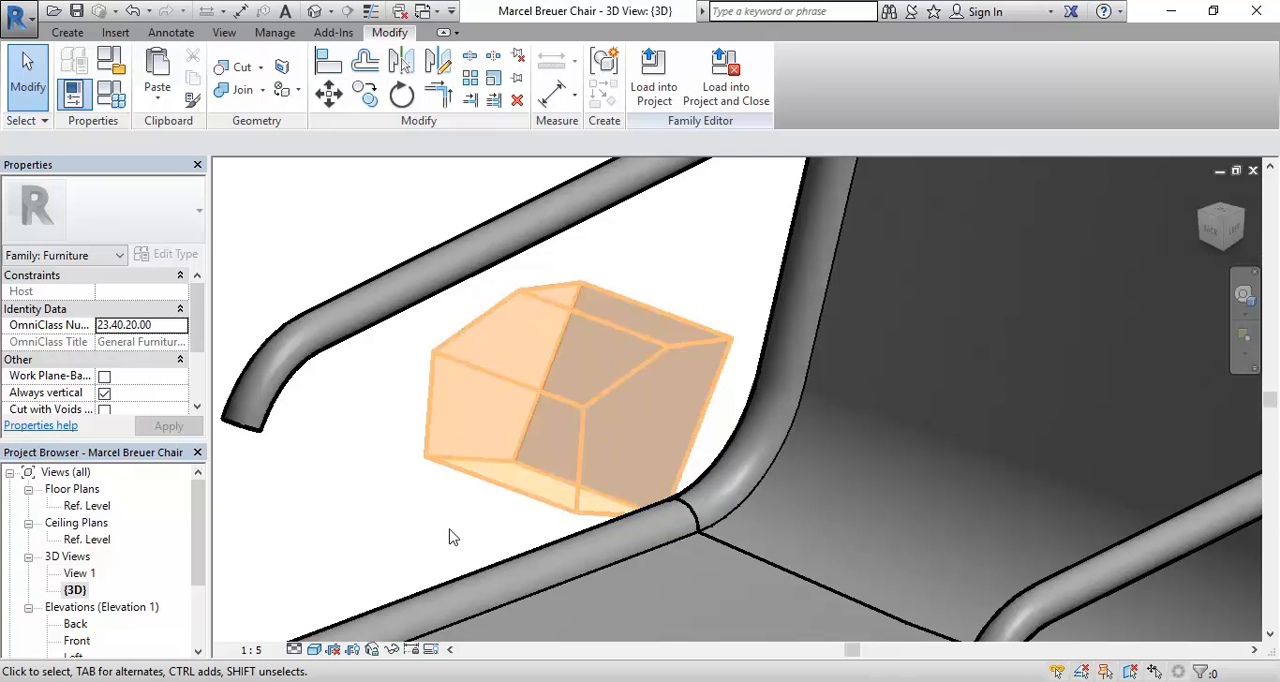
# Step: Stretch the void extrusion's inner face across the backrest tube, to an Extrusion Start of about -19.4
pyautogui.click(67, 32)
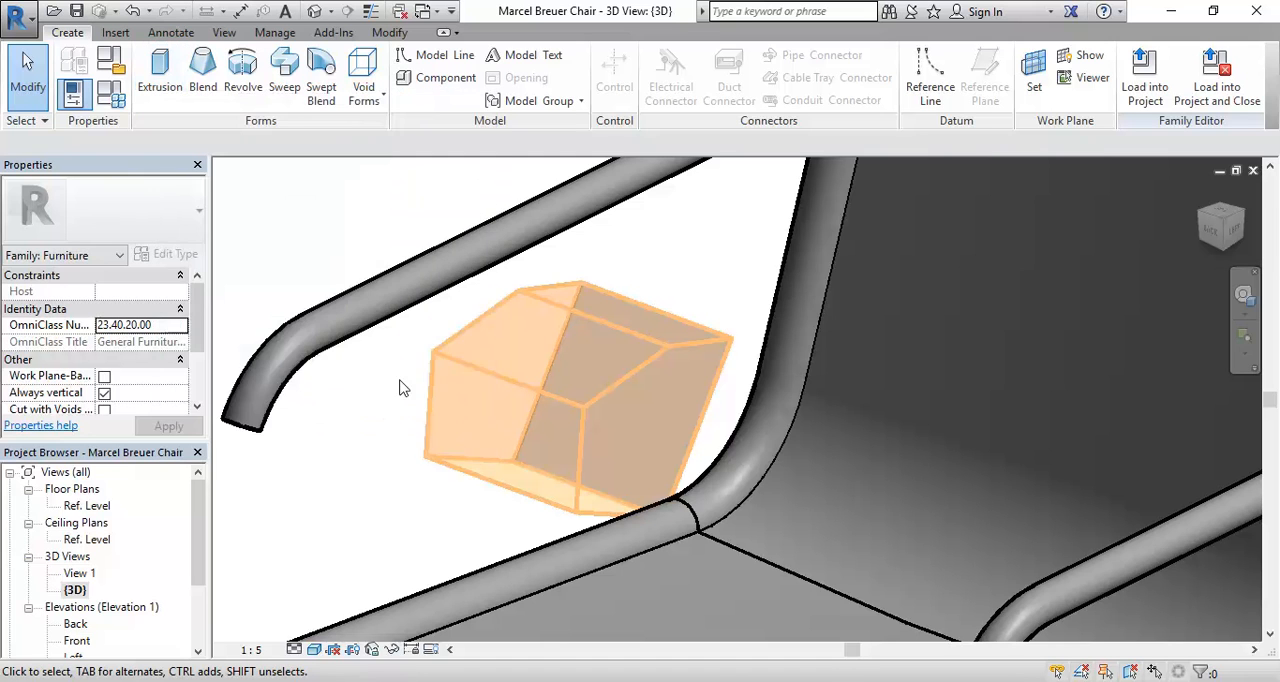
pyautogui.click(500, 484)
pyautogui.keyDown('shift'); pyautogui.moveTo(425, 536); pyautogui.dragTo(578, 527, button='middle'); pyautogui.keyUp('shift')
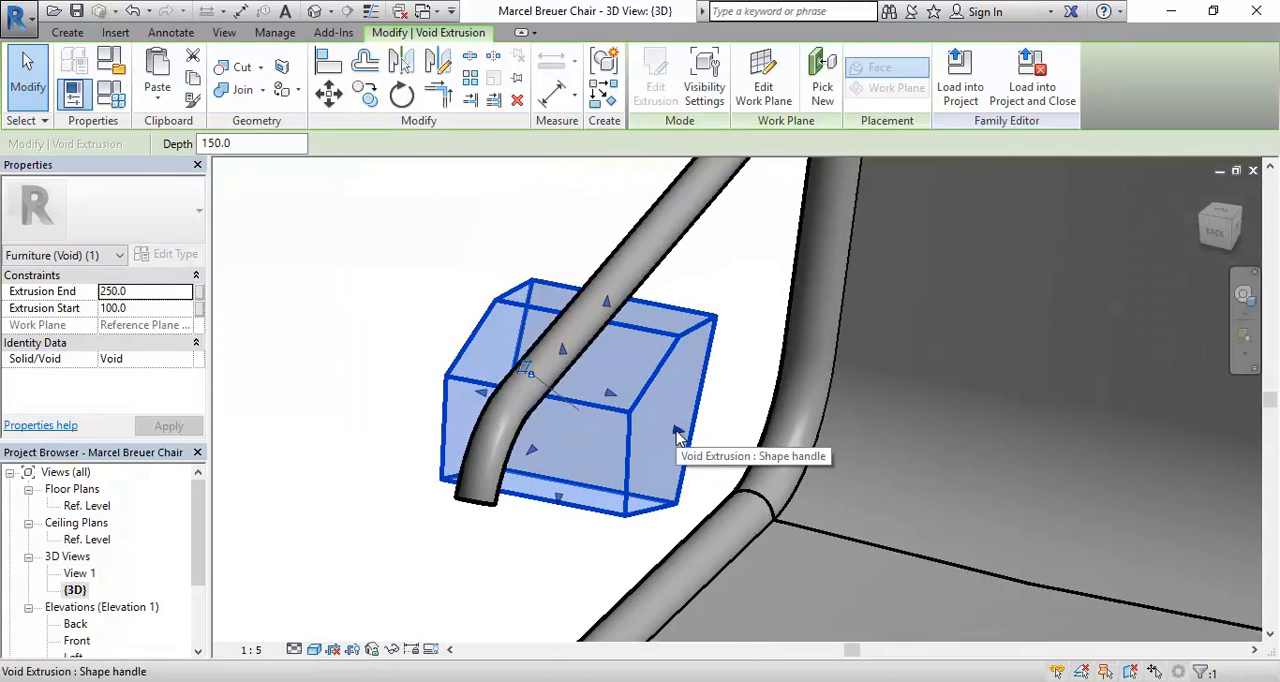
pyautogui.moveTo(676, 436); pyautogui.dragTo(815, 452)
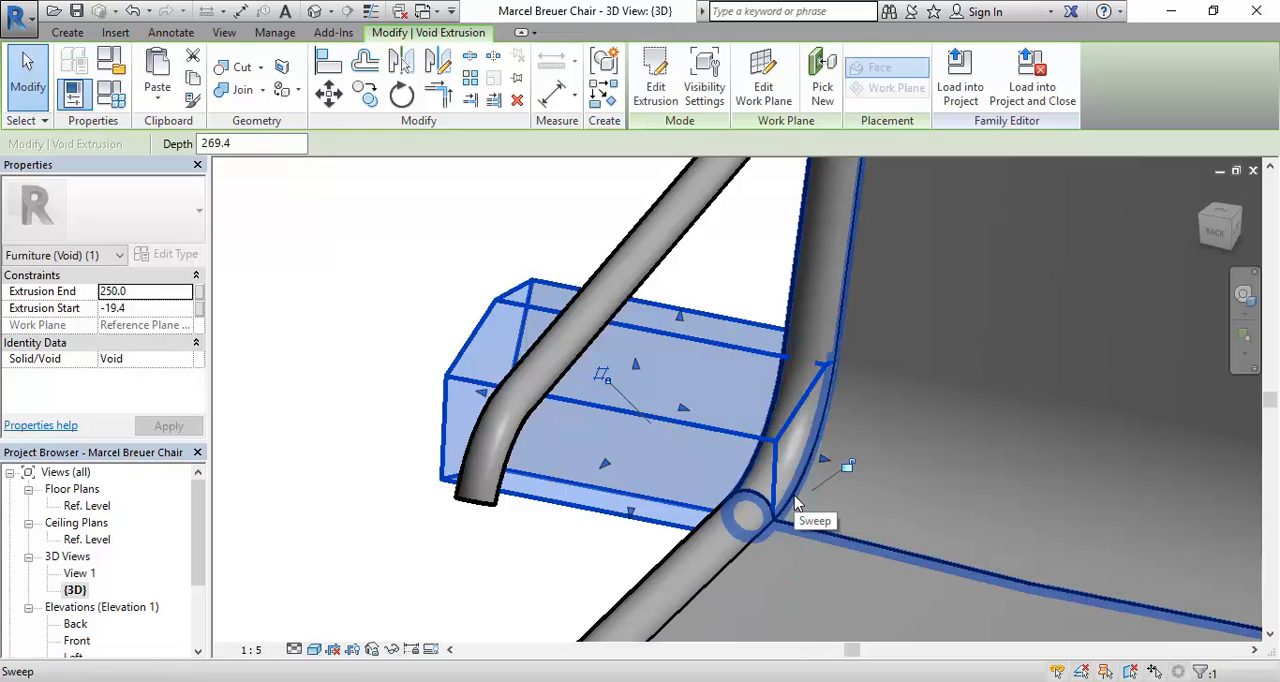
# Step: Examine how the inner end of the stretched void sits around the bend between the seat tube and backrest tube
pyautogui.keyDown('shift'); pyautogui.moveTo(795, 496); pyautogui.dragTo(665, 504, button='middle'); pyautogui.keyUp('shift')
pyautogui.scroll(3, 826, 472)
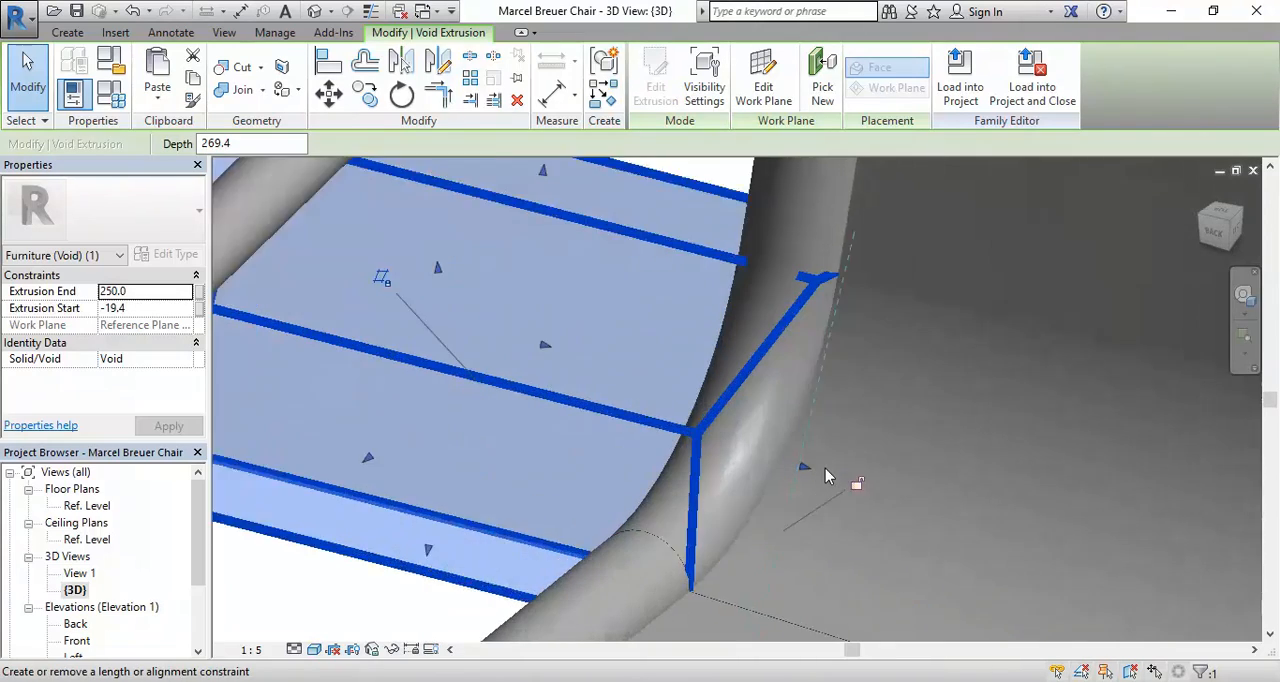
pyautogui.scroll(-2, 826, 472)
pyautogui.keyDown('shift'); pyautogui.moveTo(742, 562); pyautogui.dragTo(619, 521, button='middle'); pyautogui.keyUp('shift')
pyautogui.scroll(-1, 684, 537)
pyautogui.click(320, 485)
pyautogui.keyDown('shift'); pyautogui.moveTo(314, 486); pyautogui.dragTo(616, 475, button='middle'); pyautogui.keyUp('shift')
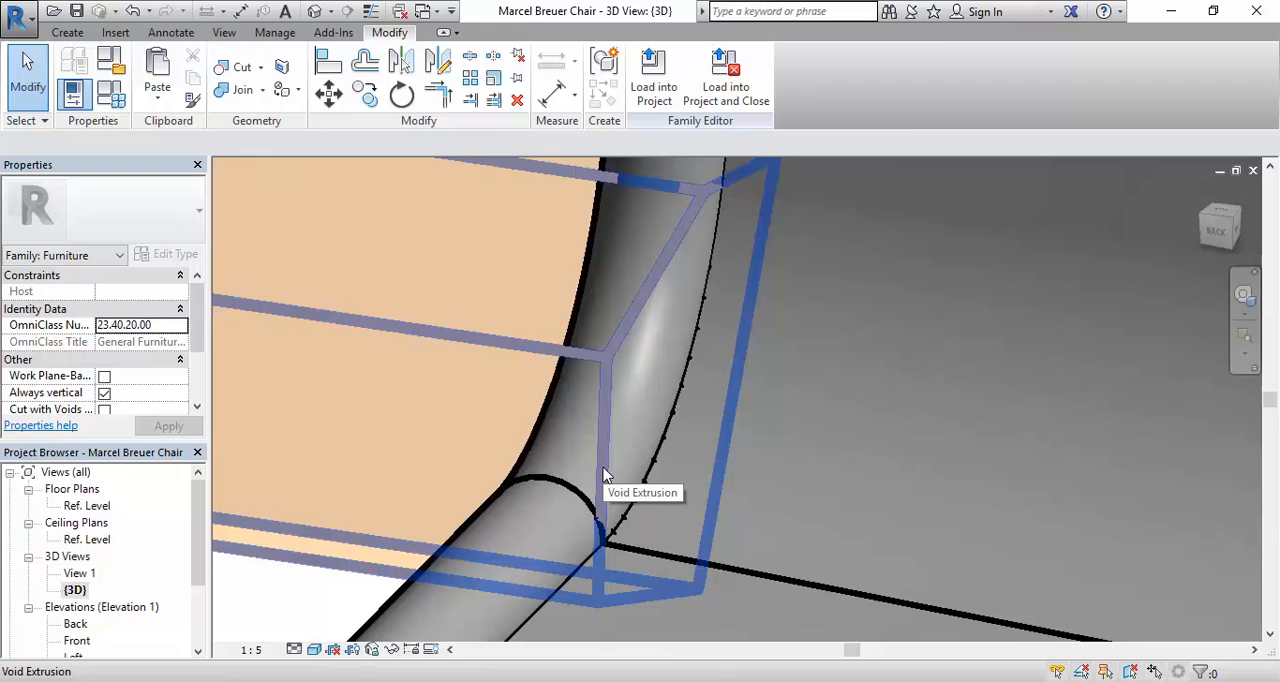
pyautogui.click(604, 475)
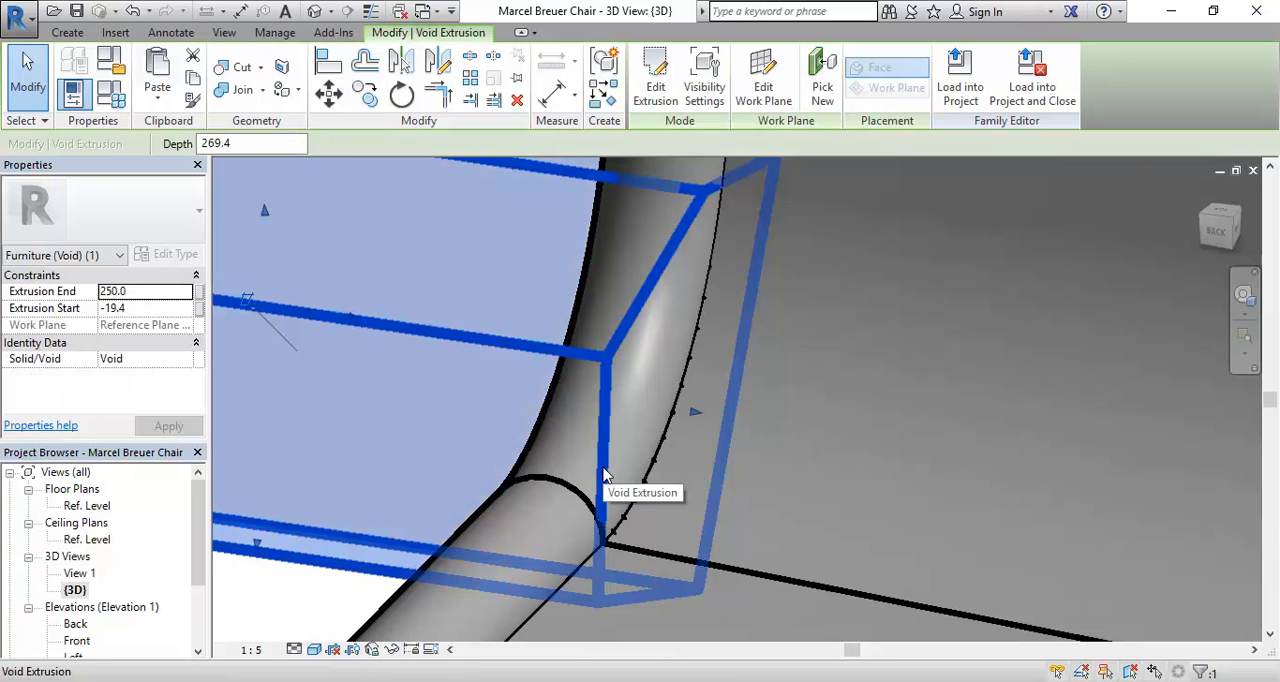
pyautogui.keyDown('shift'); pyautogui.moveTo(604, 475); pyautogui.dragTo(698, 530, button='middle'); pyautogui.keyUp('shift')
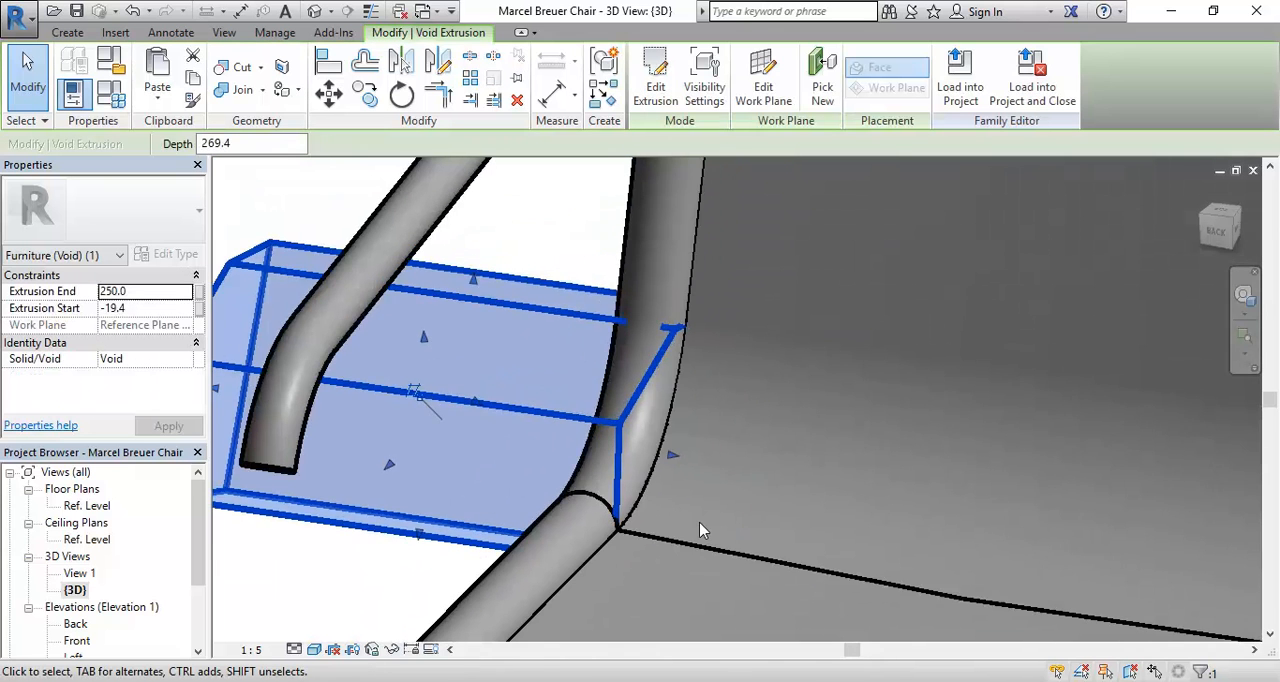
pyautogui.press('Escape')
pyautogui.scroll(-6, 580, 494)
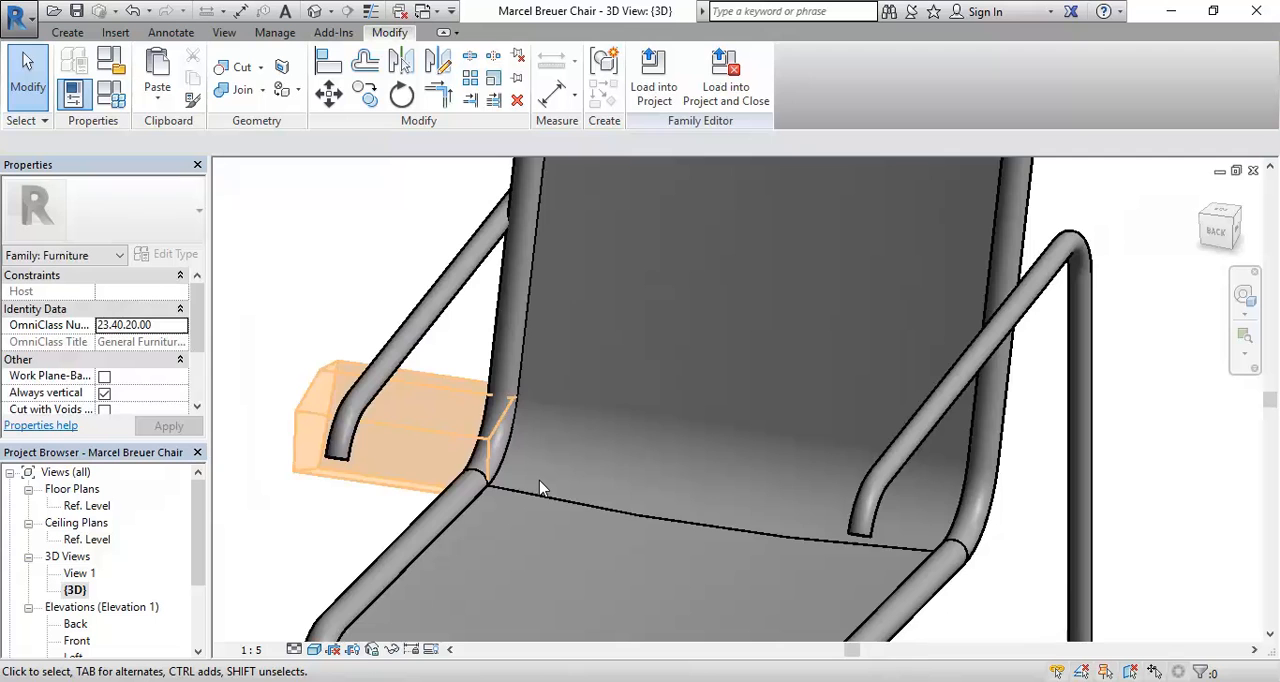
pyautogui.moveTo(539, 481); pyautogui.dragTo(493, 472, button='middle')
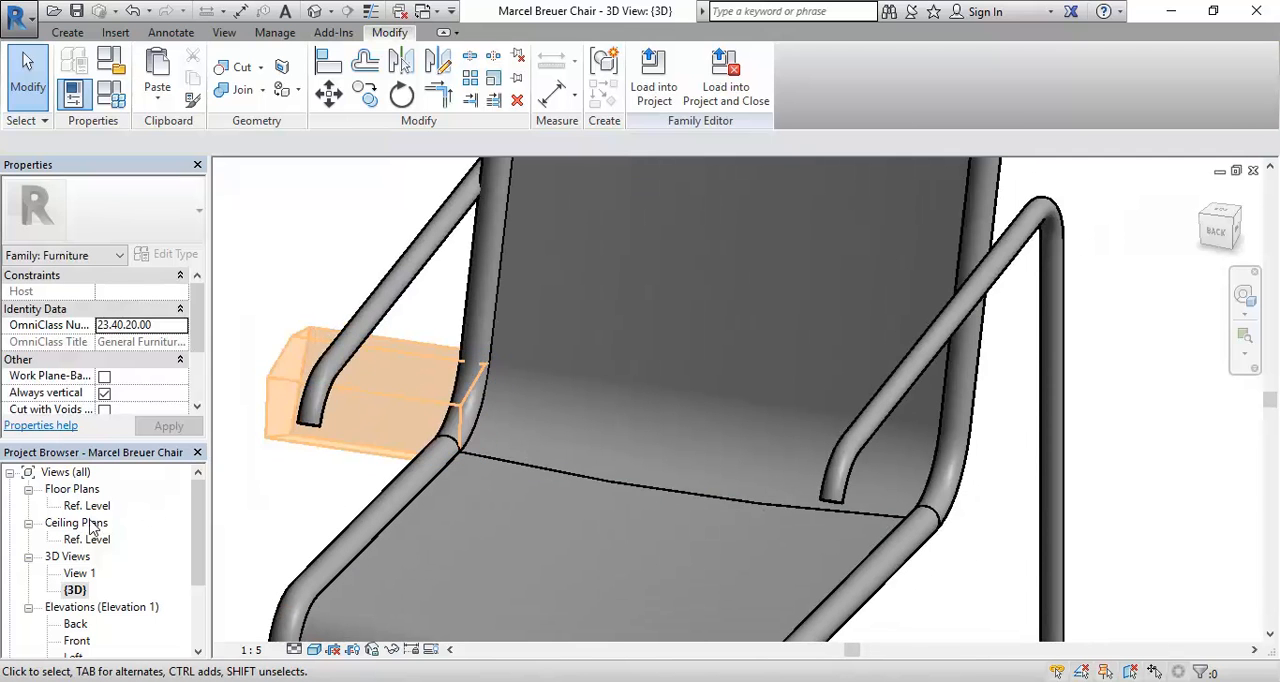
# Step: Open the Ref. Level floor plan and check how far the stretched void reaches across the side tubes
pyautogui.doubleClick(90, 506)
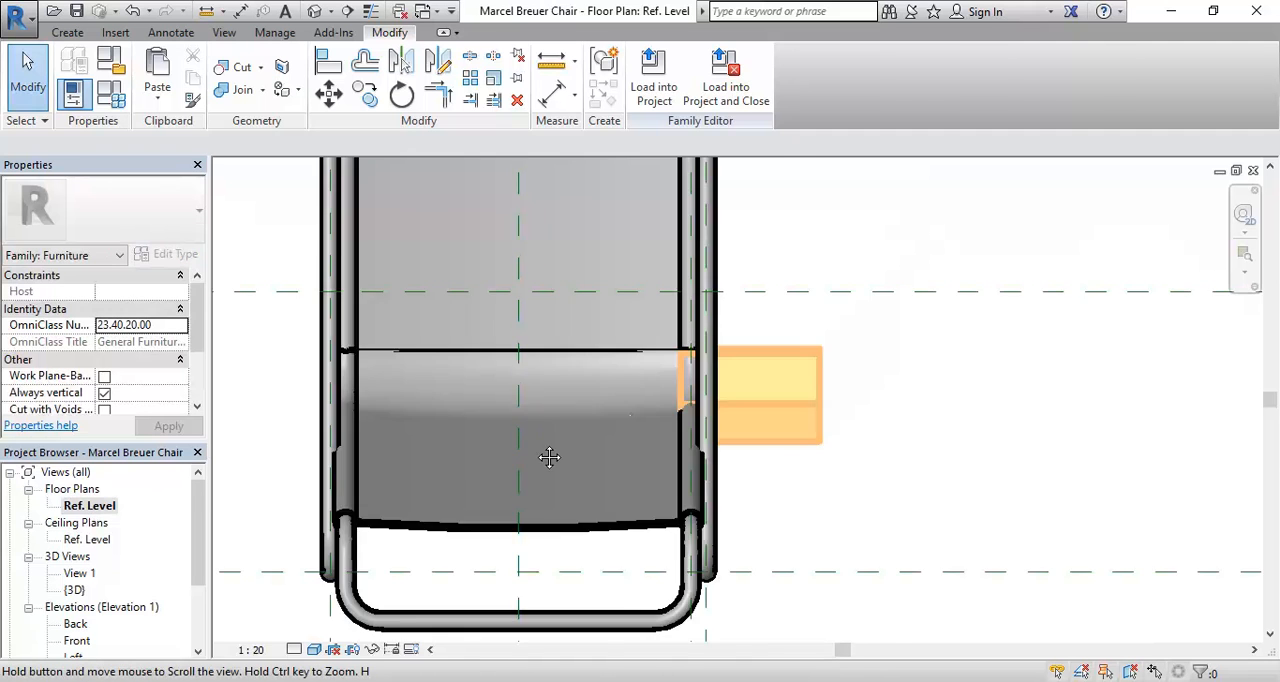
pyautogui.scroll(-1, 626, 448)
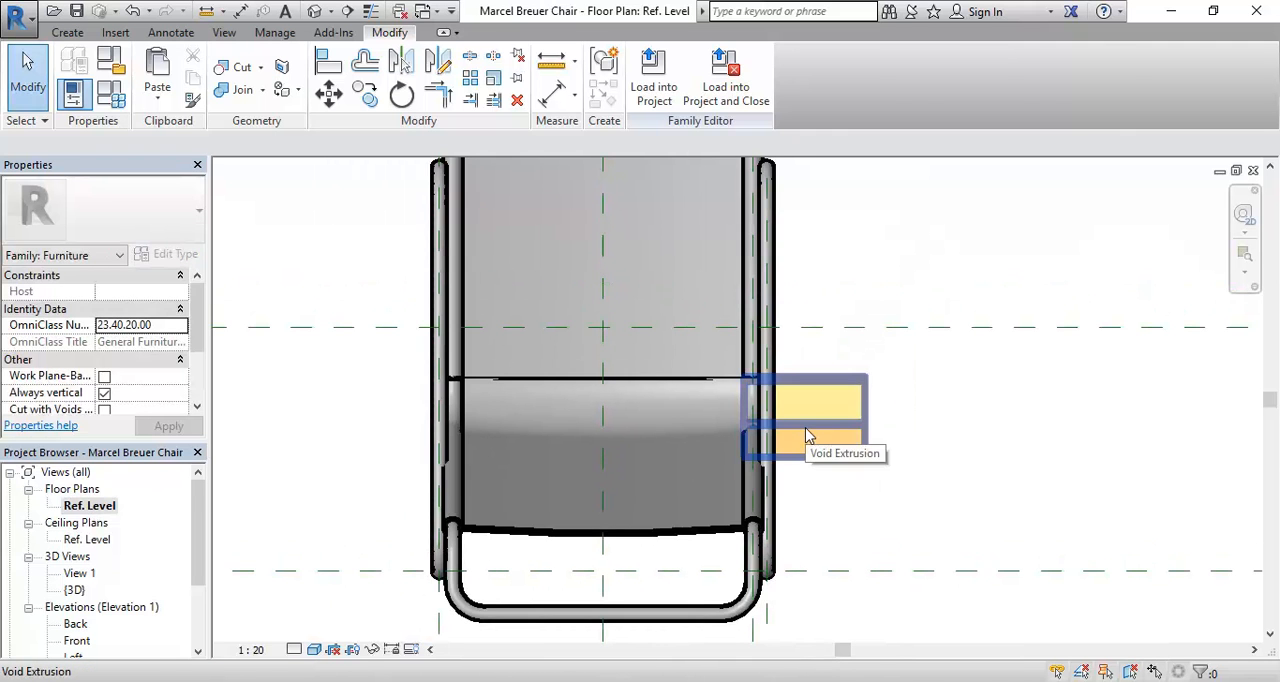
pyautogui.scroll(3, 870, 410)
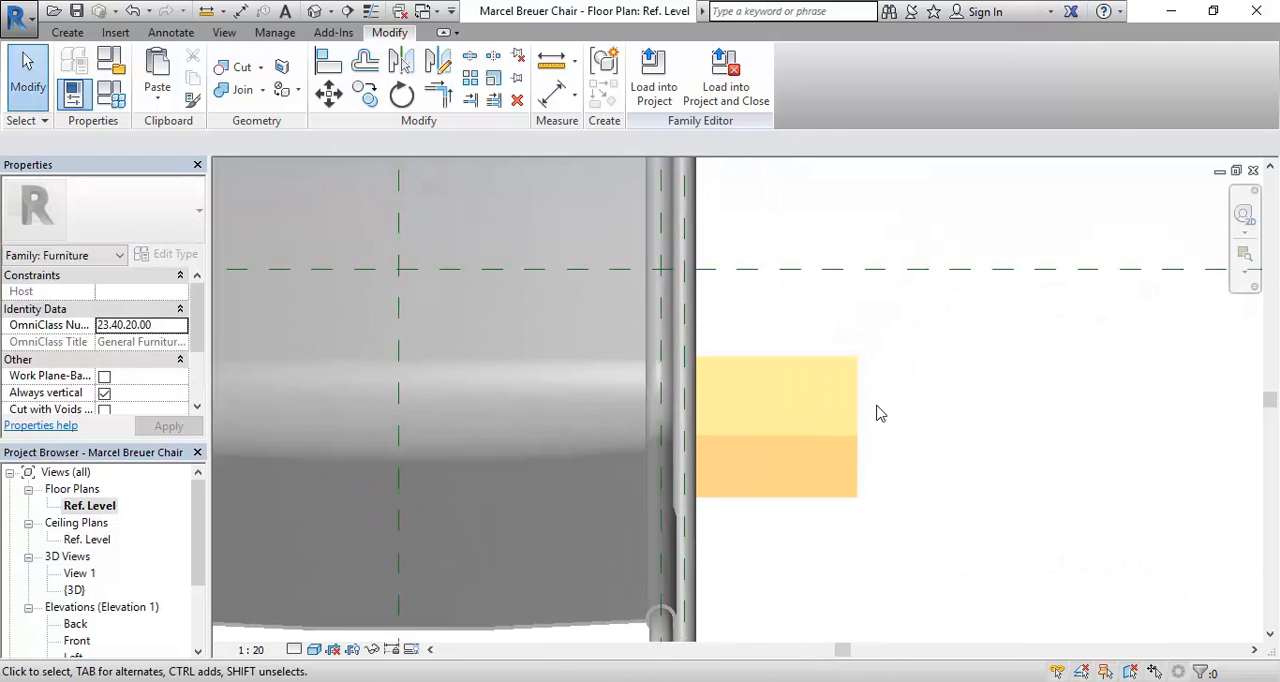
pyautogui.click(762, 447)
pyautogui.scroll(2, 640, 432)
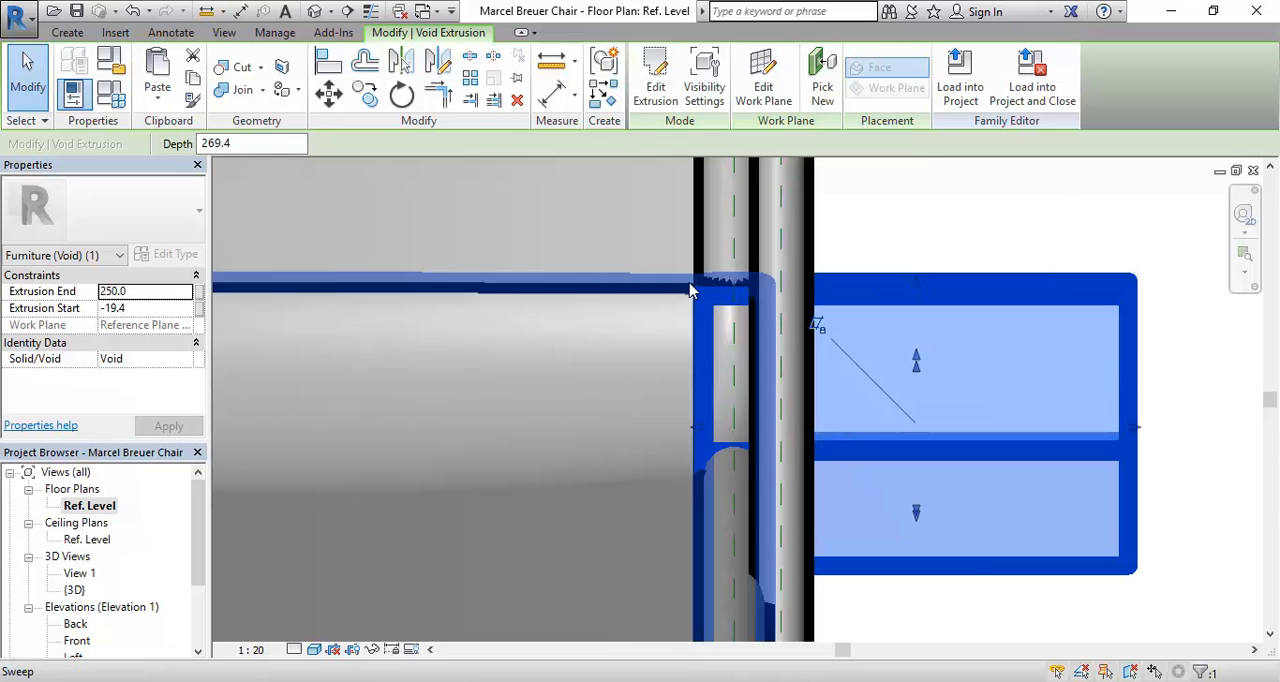
pyautogui.moveTo(711, 300); pyautogui.dragTo(601, 364, button='middle')
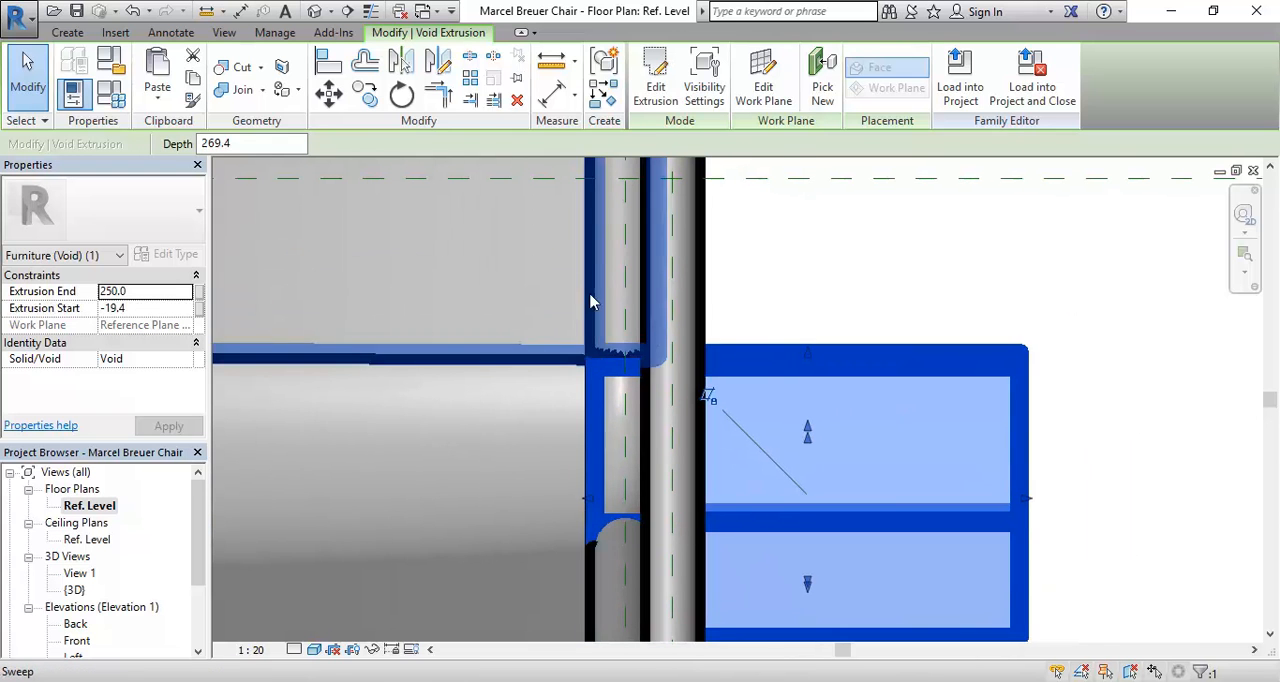
pyautogui.scroll(-2, 596, 262)
pyautogui.scroll(-1, 594, 390)
pyautogui.moveTo(597, 256); pyautogui.dragTo(588, 312, button='middle')
pyautogui.moveTo(523, 432); pyautogui.dragTo(647, 470, button='middle')
pyautogui.press('Escape')
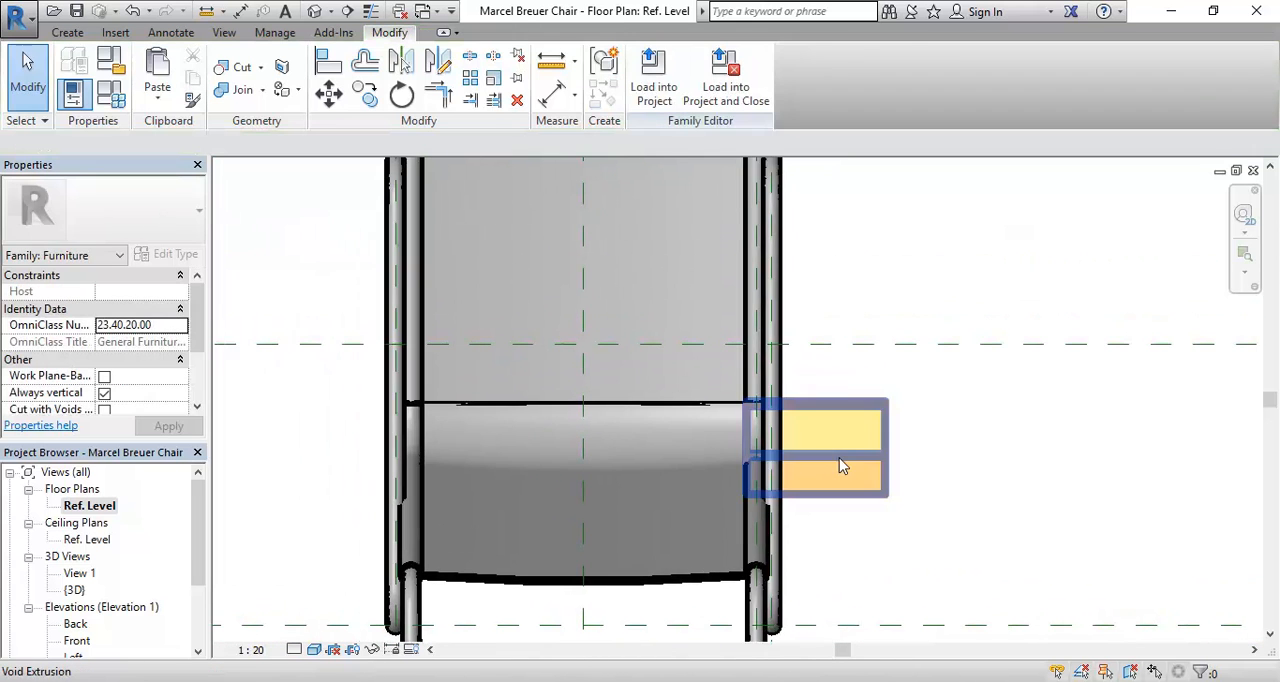
# Step: Mirror a copy of the void extrusion about the chair's central reference plane, unjoining the elements that cannot stay joined
pyautogui.click(842, 464)
pyautogui.scroll(-1, 457, 386)
pyautogui.moveTo(462, 391); pyautogui.dragTo(446, 428, button='middle')
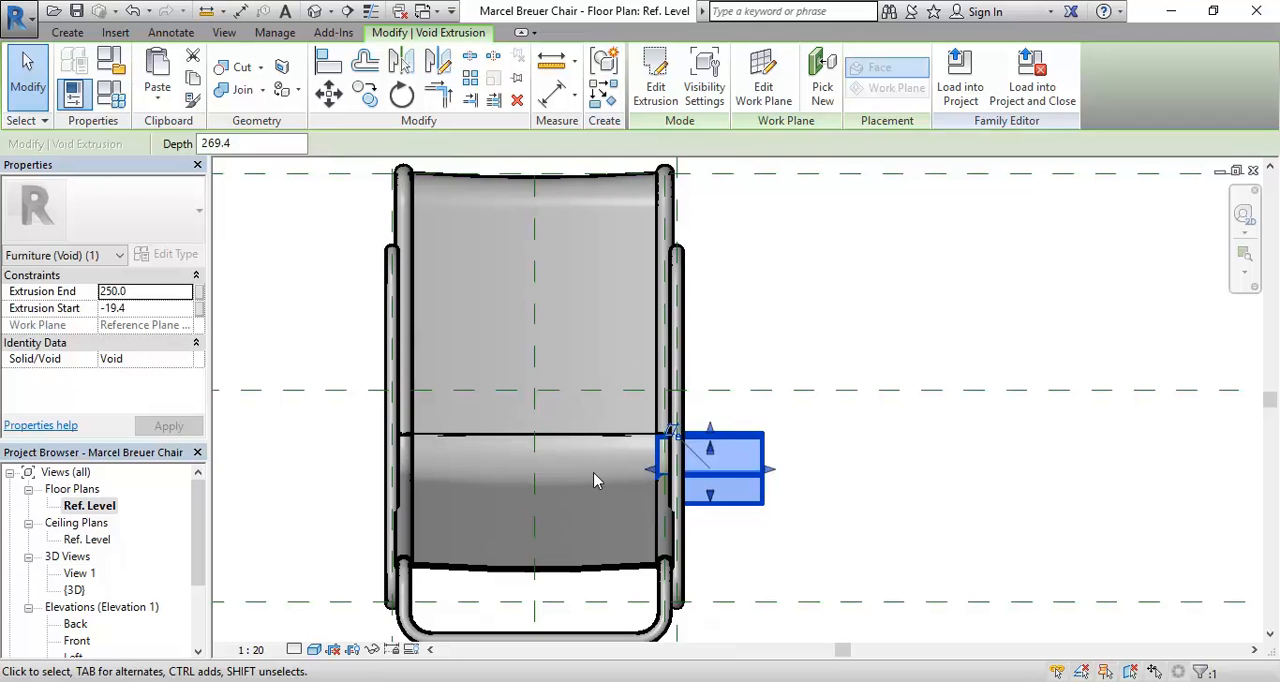
pyautogui.moveTo(594, 481); pyautogui.dragTo(663, 451, button='middle')
pyautogui.moveTo(606, 271); pyautogui.dragTo(551, 360, button='middle')
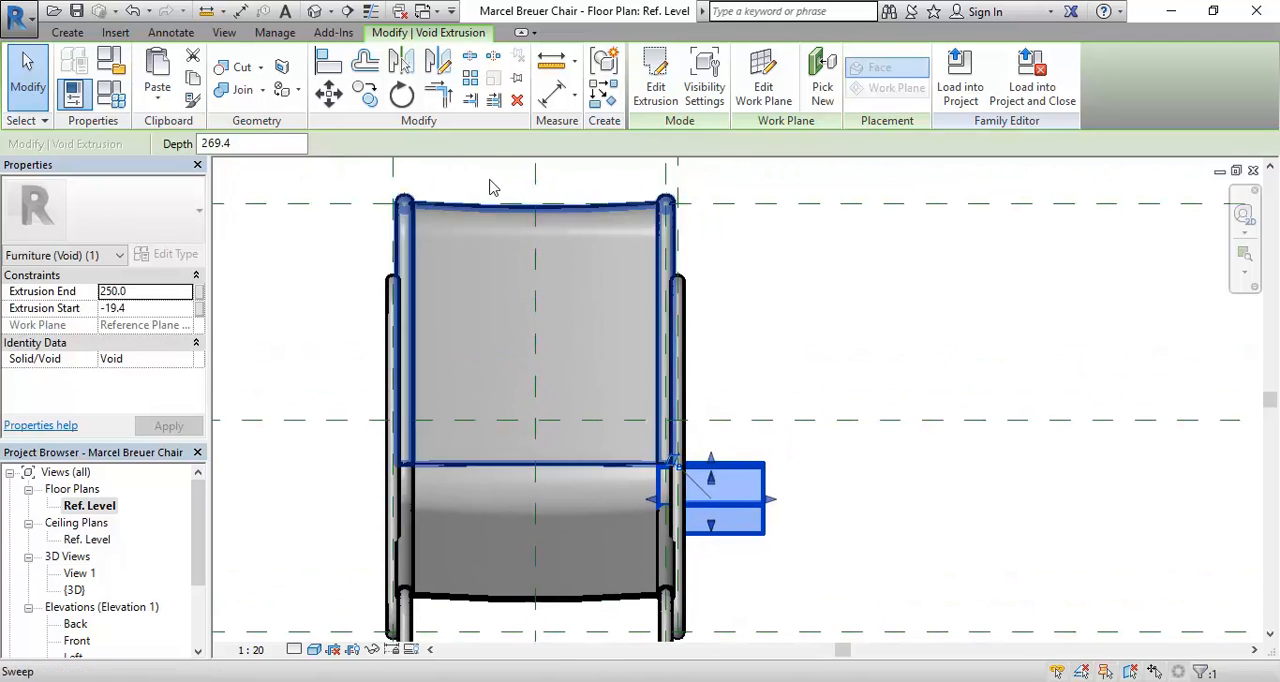
pyautogui.click(401, 61)
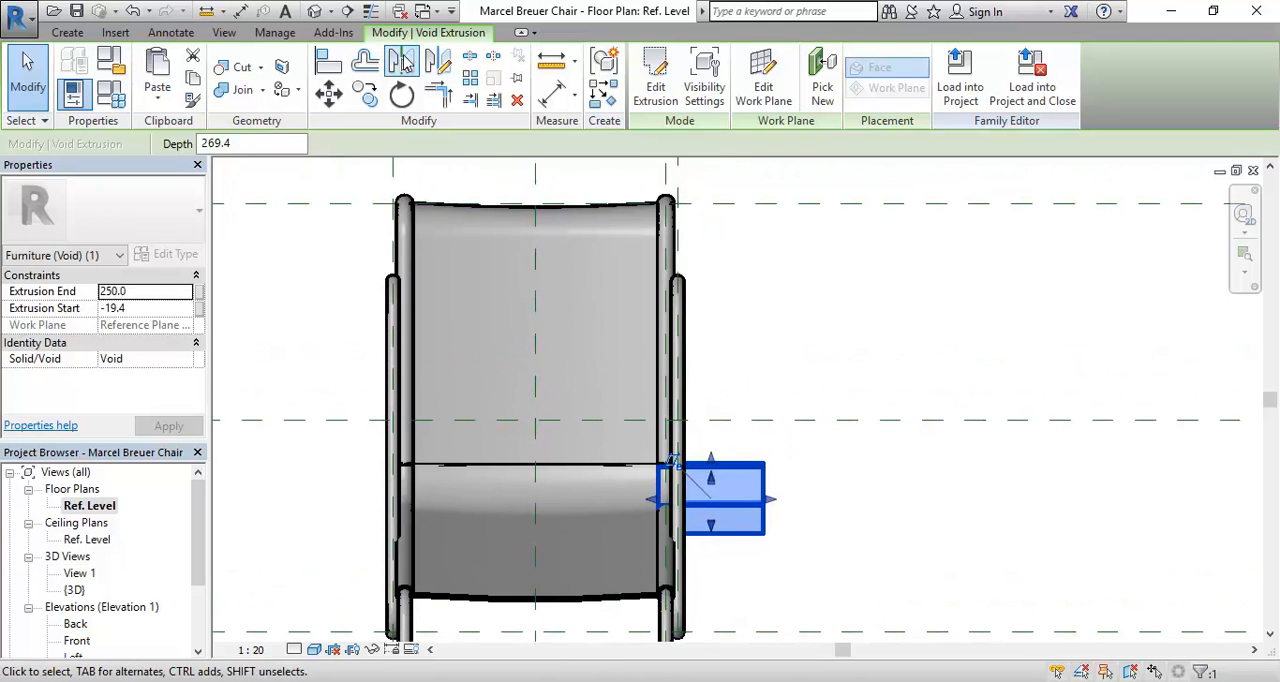
pyautogui.click(544, 367)
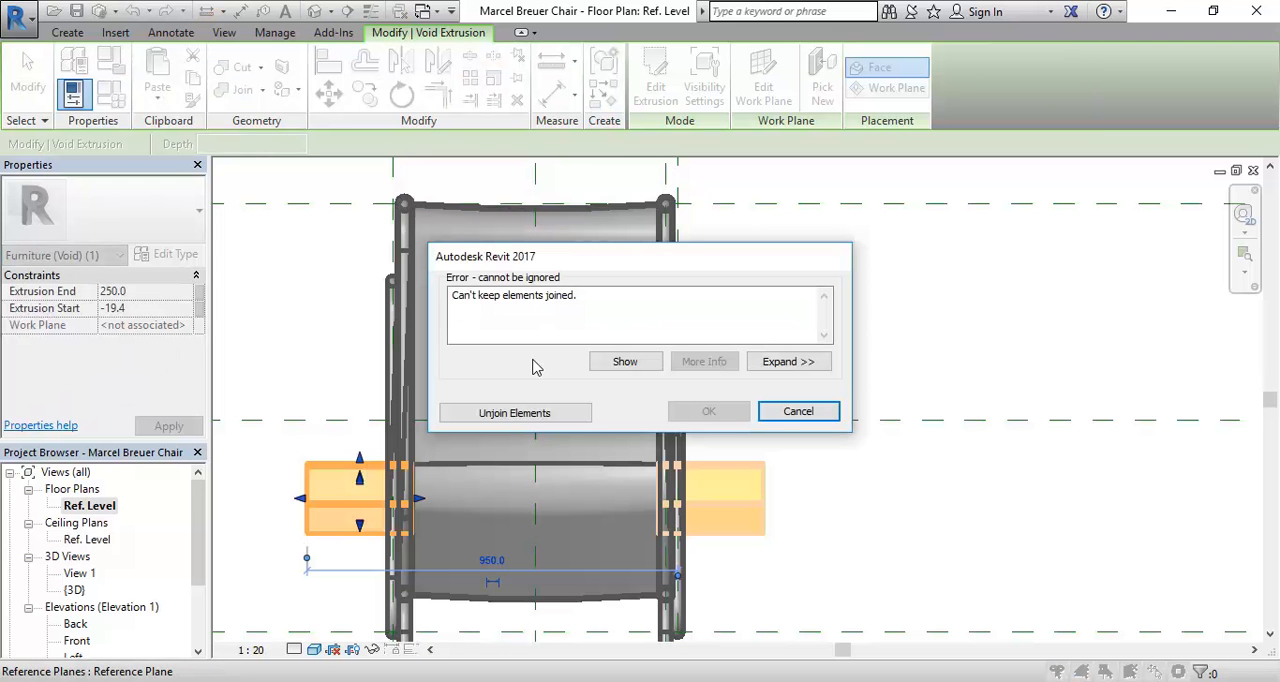
pyautogui.click(528, 412)
pyautogui.click(316, 380)
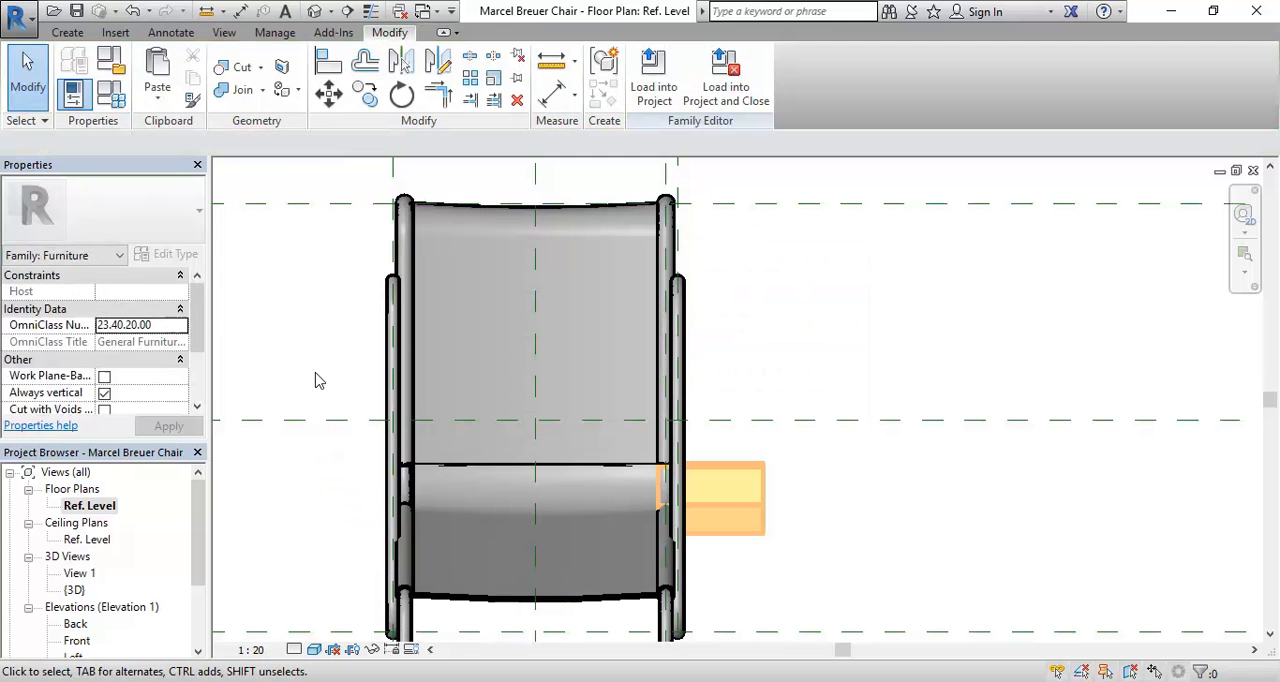
# Step: Compare the tube bends at the mirrored void and the original void in the {3D} view, rechecking the Ref. Level floor plan
pyautogui.doubleClick(68, 592)
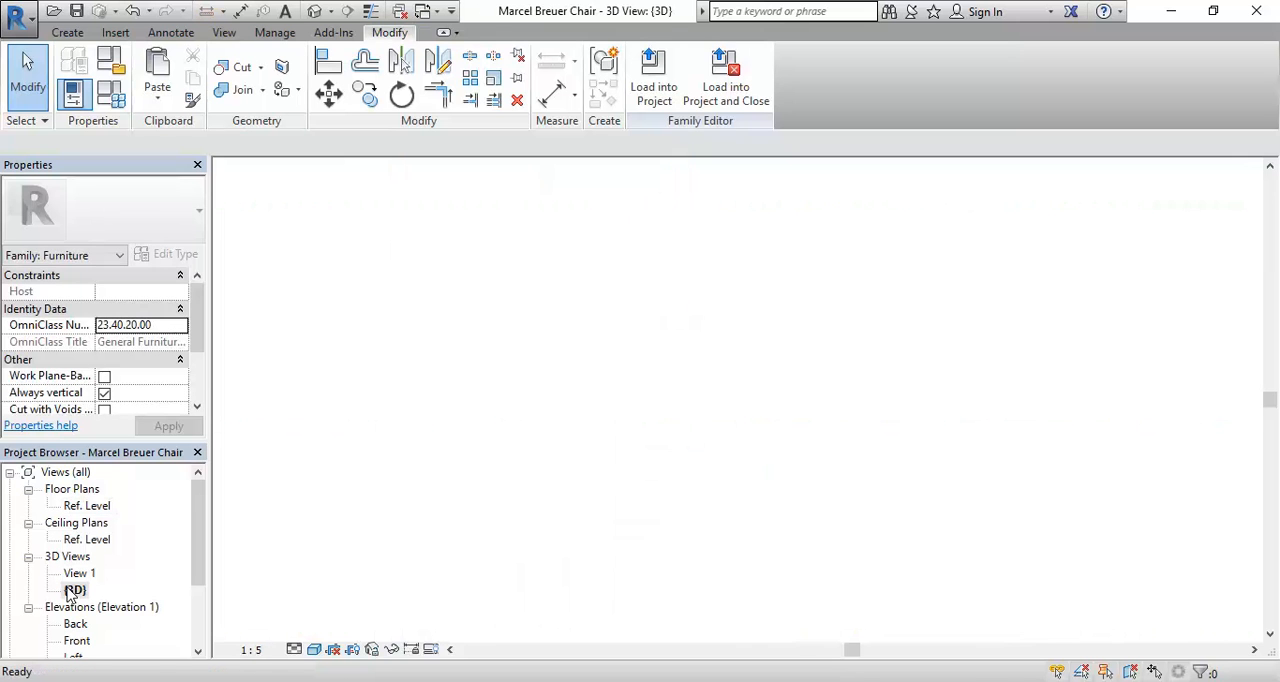
pyautogui.scroll(5, 720, 472)
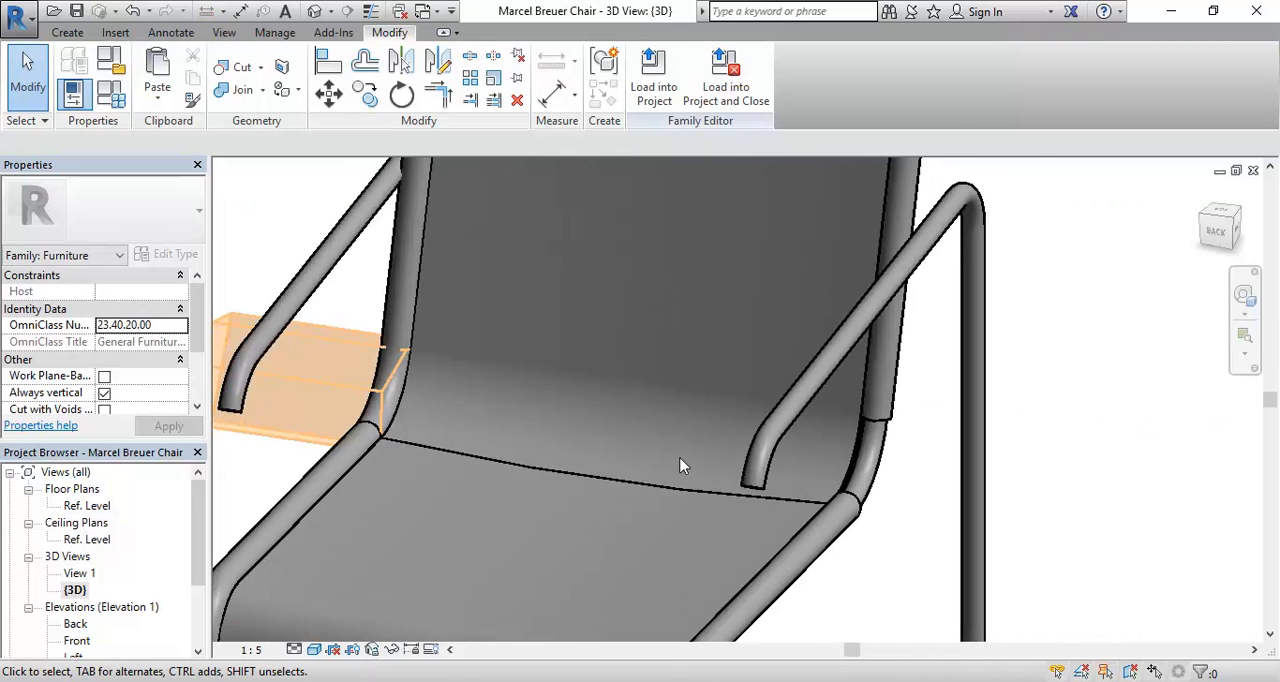
pyautogui.scroll(-3, 913, 496)
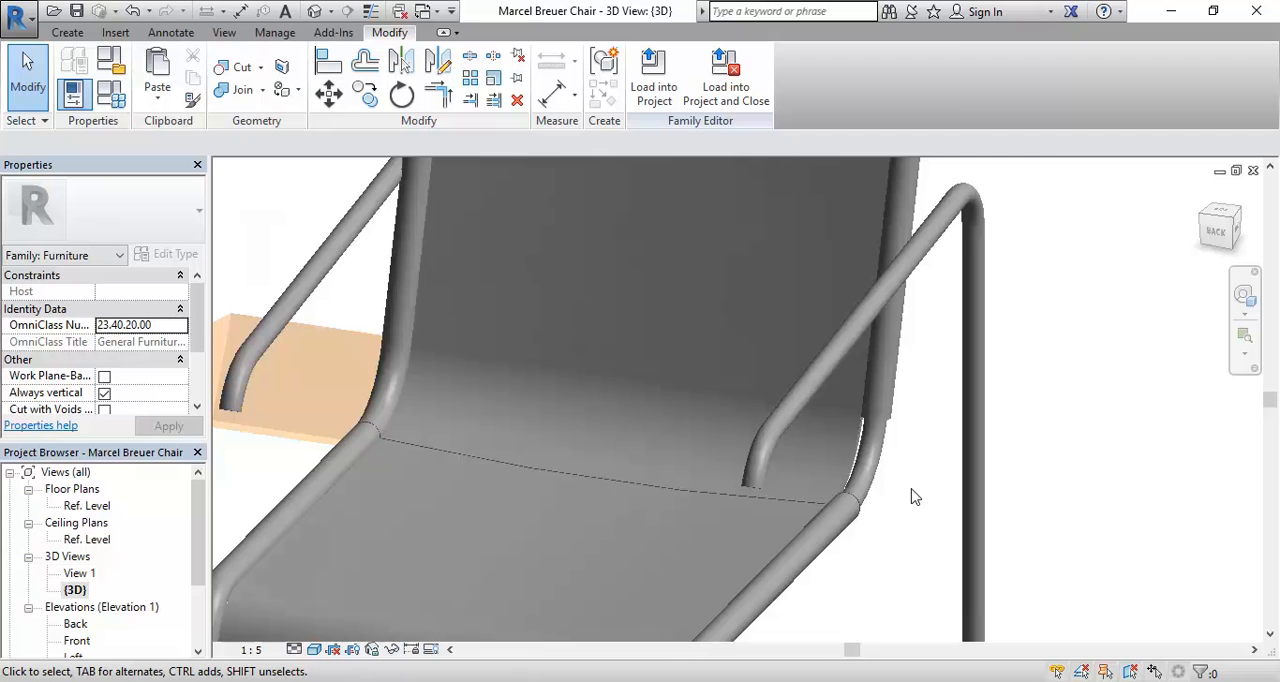
pyautogui.scroll(4, 877, 482)
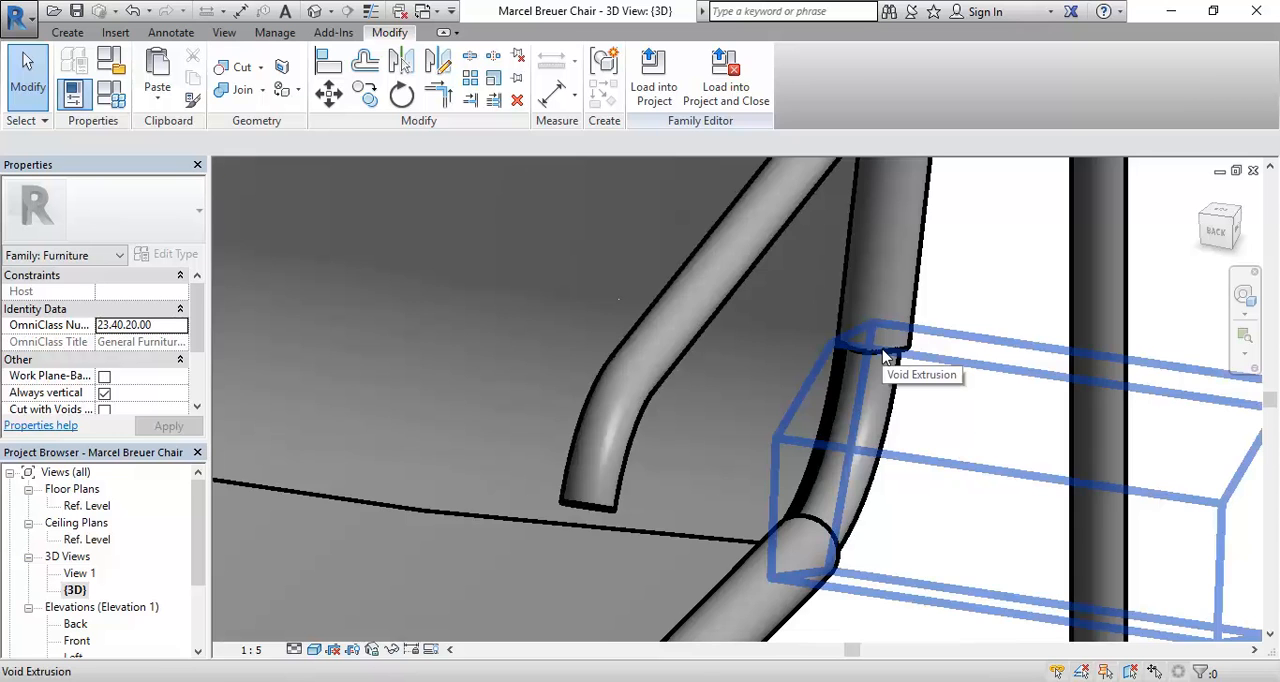
pyautogui.scroll(-5, 883, 355)
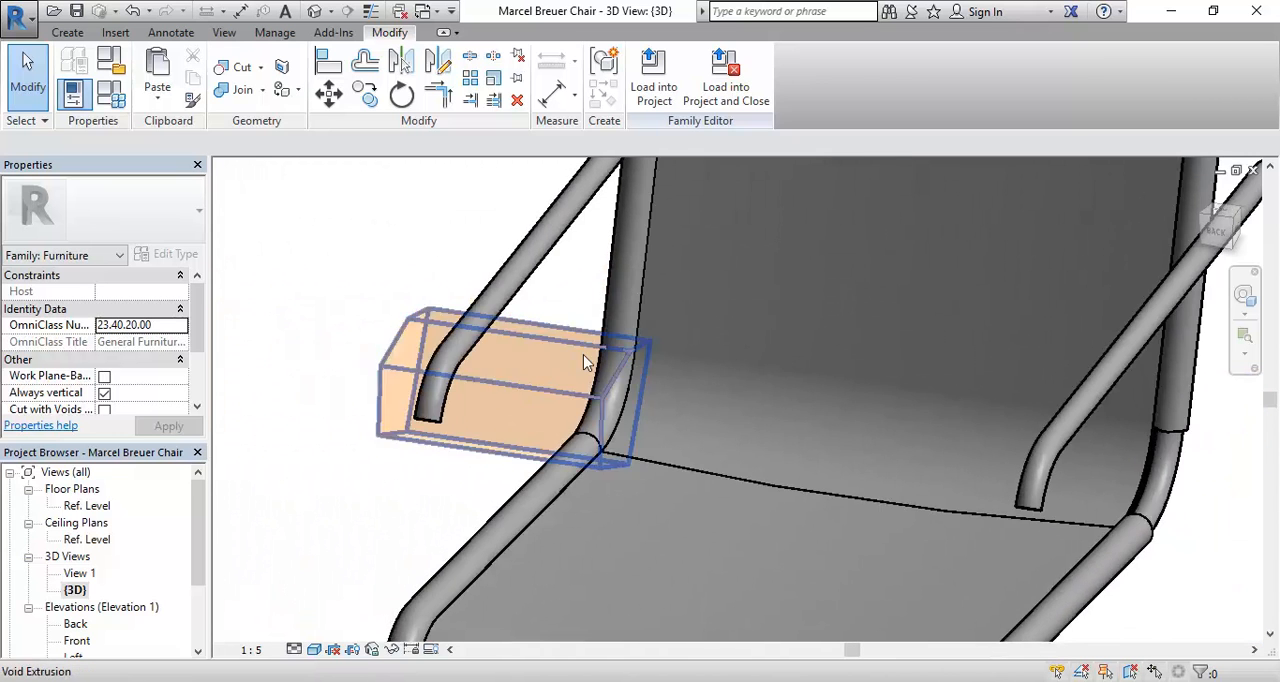
pyautogui.scroll(4, 618, 341)
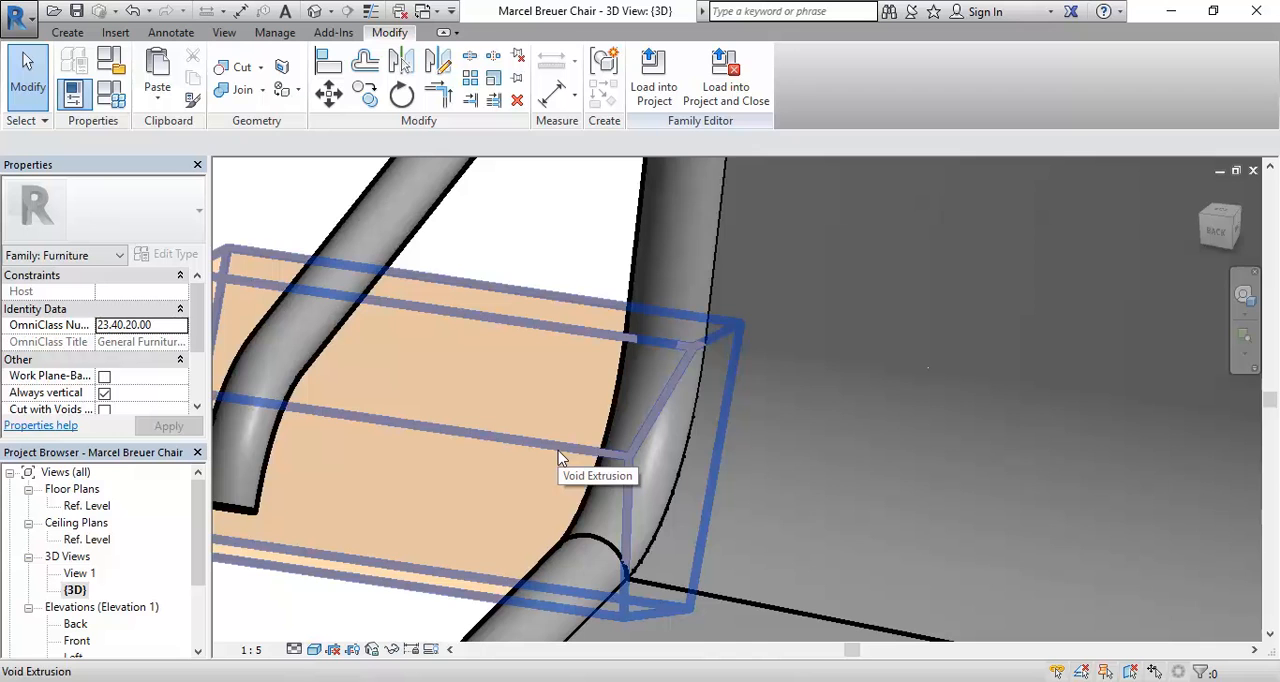
pyautogui.scroll(-2, 557, 450)
pyautogui.moveTo(545, 427); pyautogui.dragTo(576, 400, button='middle')
pyautogui.scroll(1, 580, 385)
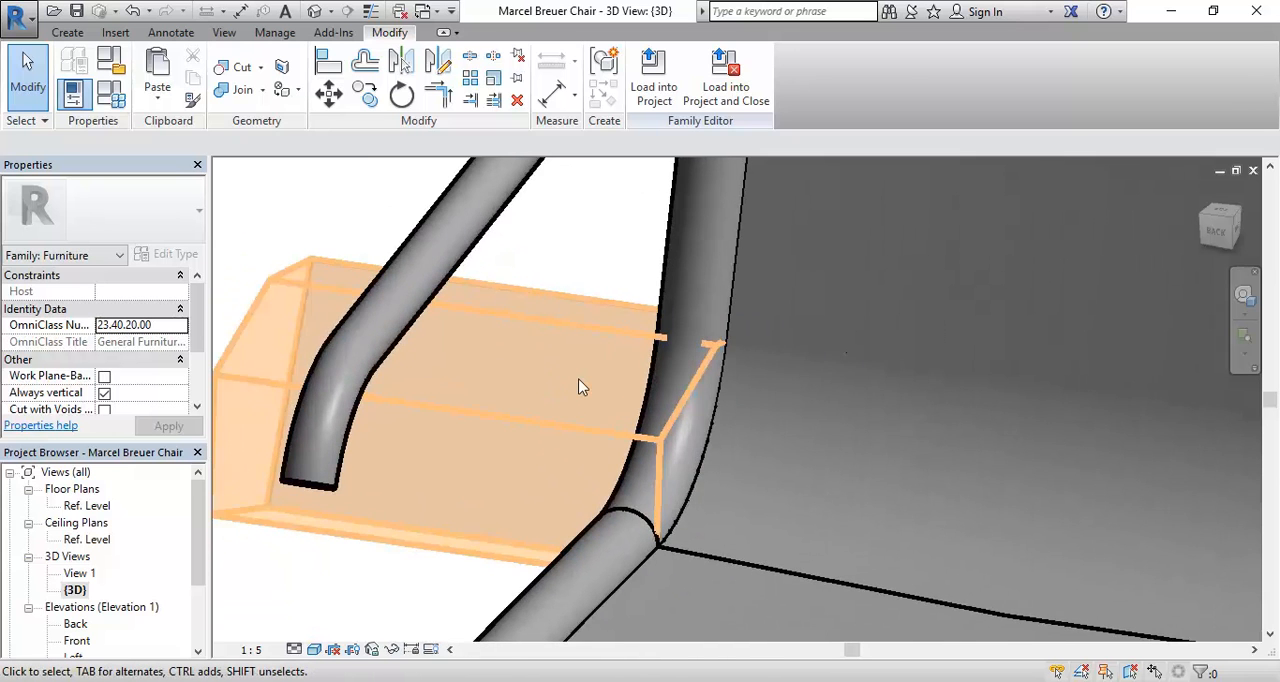
pyautogui.scroll(-1, 580, 388)
pyautogui.doubleClick(88, 508)
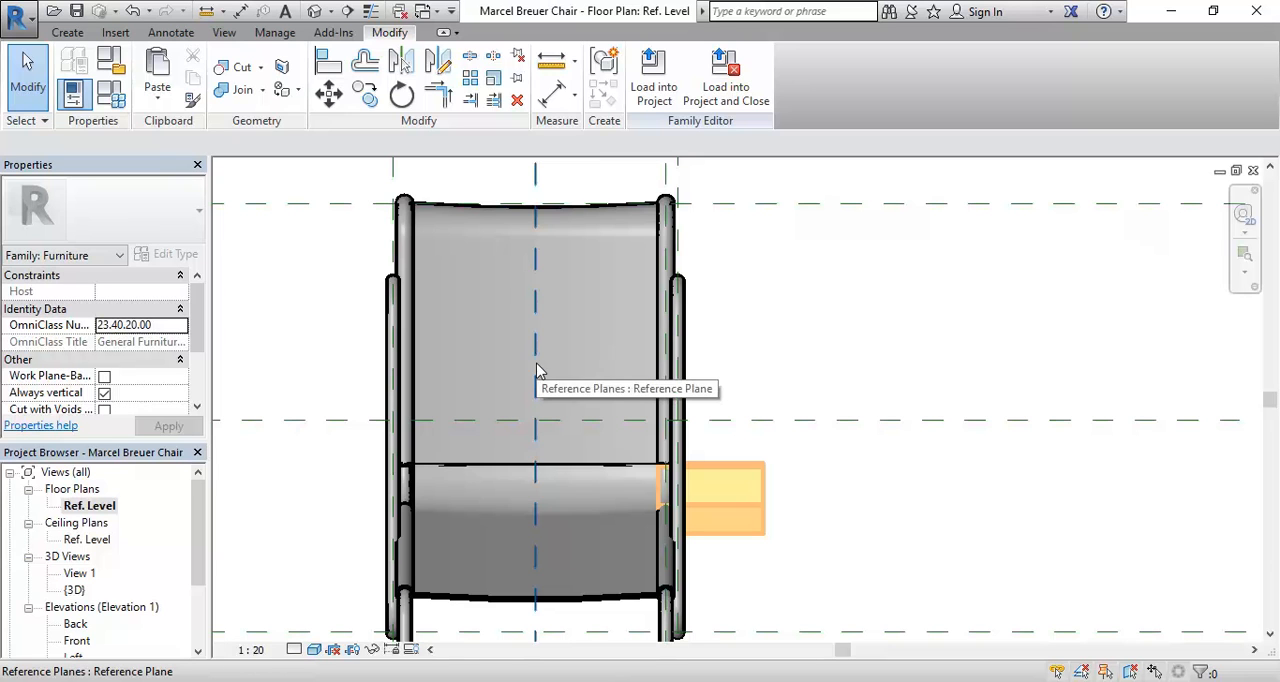
pyautogui.doubleClick(74, 590)
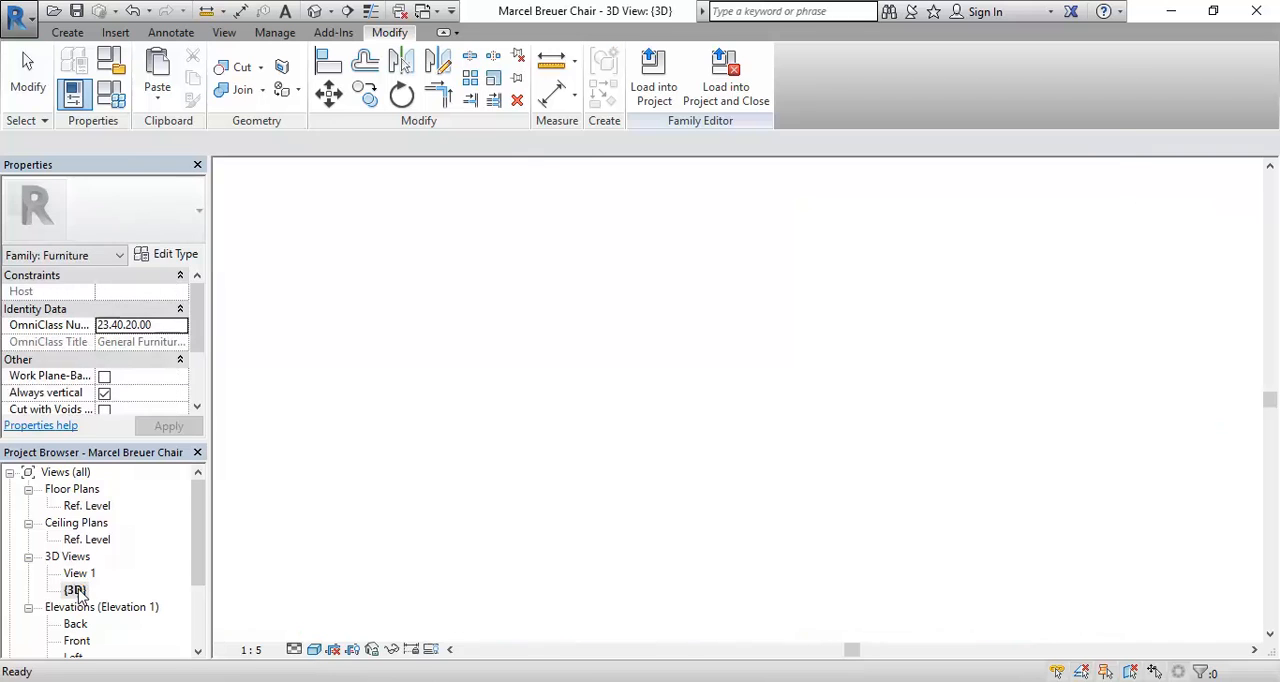
pyautogui.scroll(-3, 648, 405)
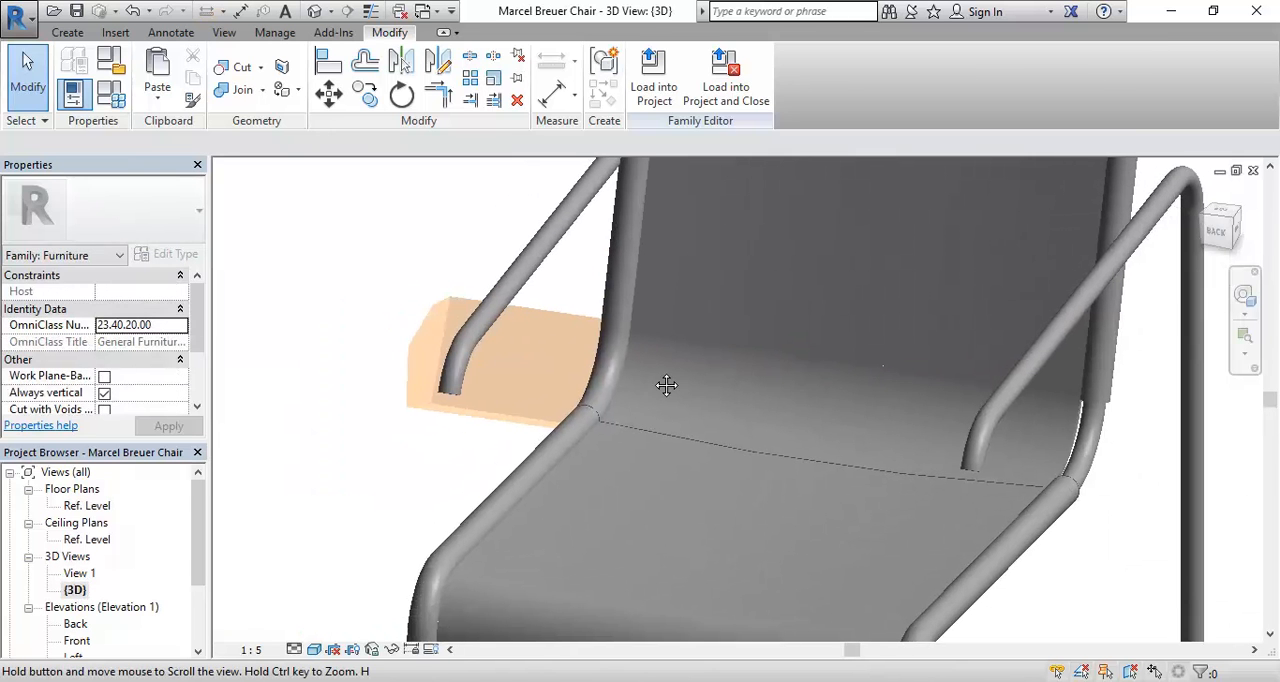
# Step: Cut the backrest sweep with the original void extrusion around the tube bend, and check the whole chair
pyautogui.scroll(5, 648, 412)
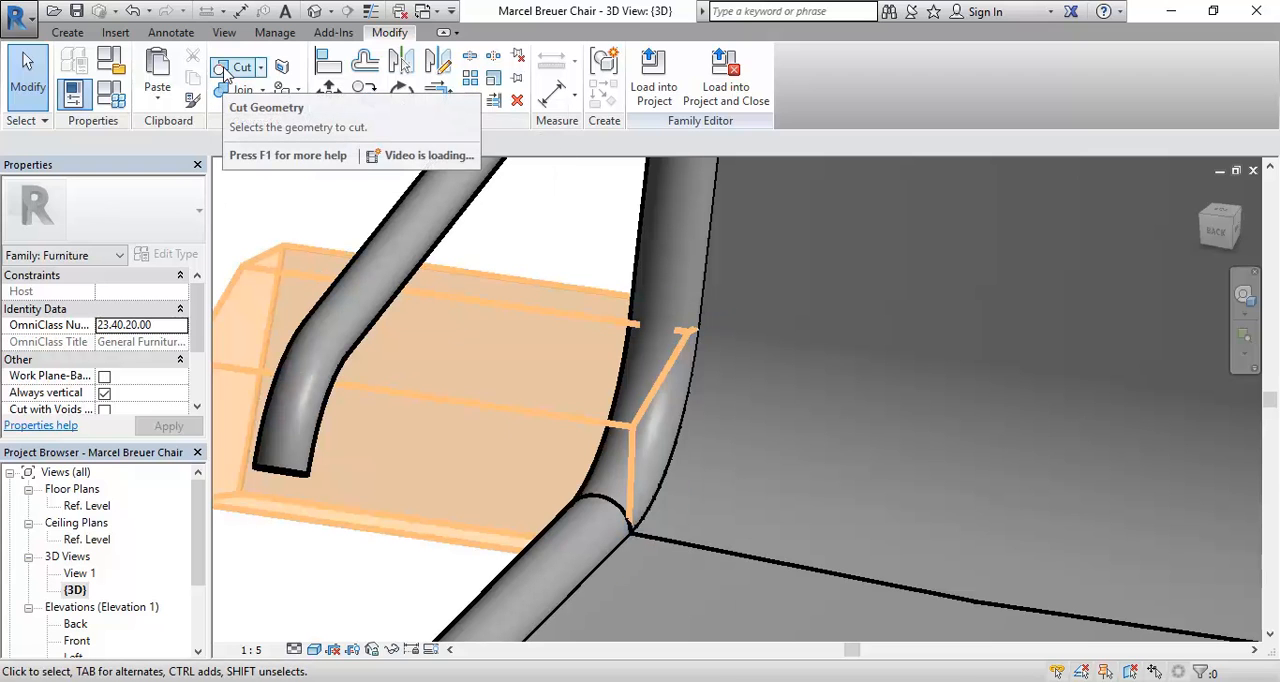
pyautogui.click(224, 70)
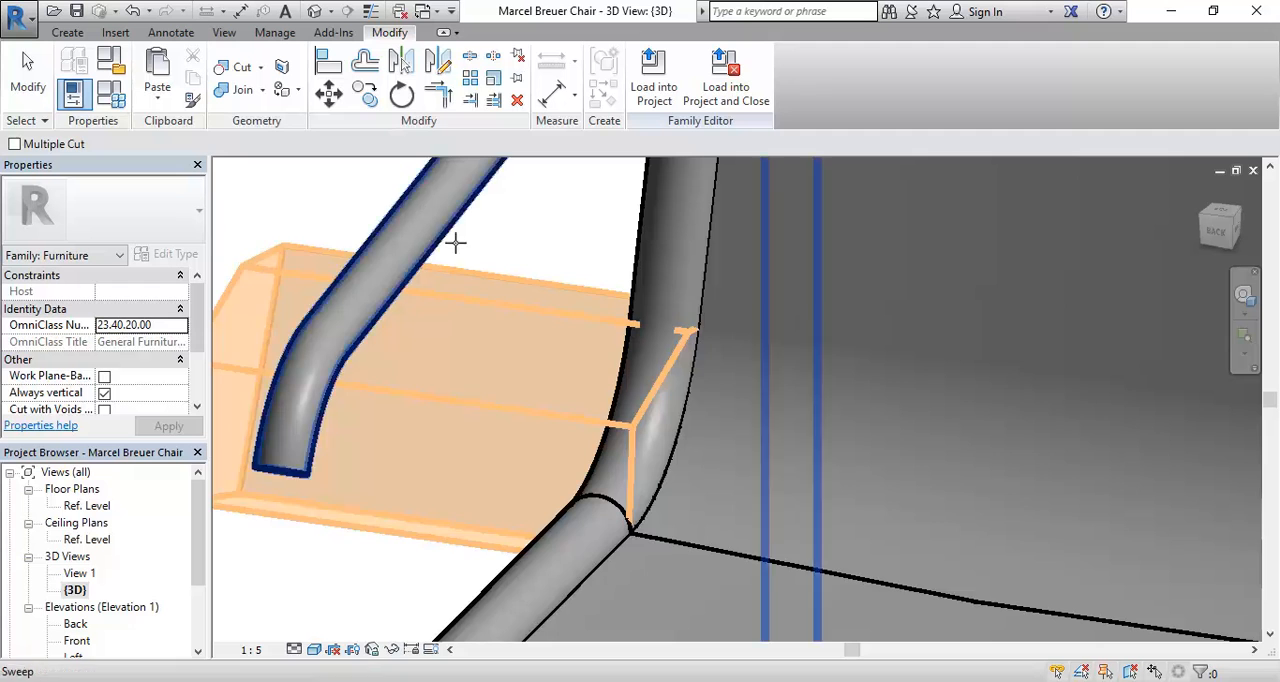
pyautogui.click(512, 303)
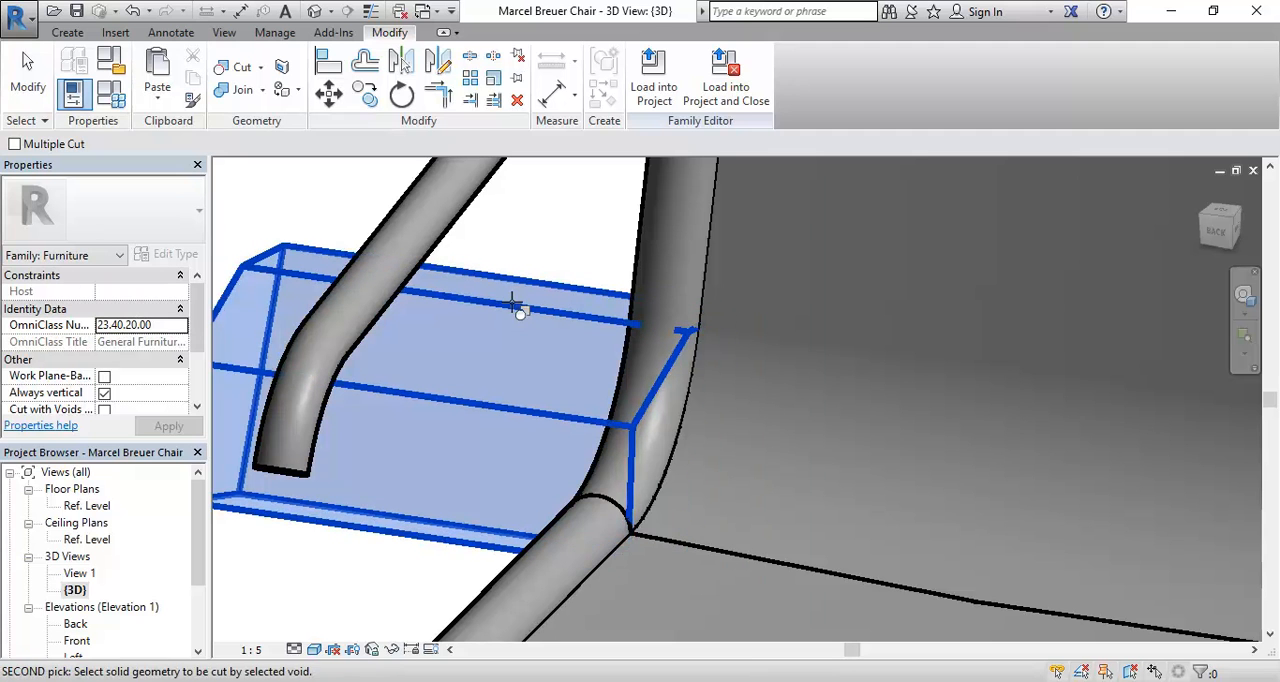
pyautogui.click(717, 545)
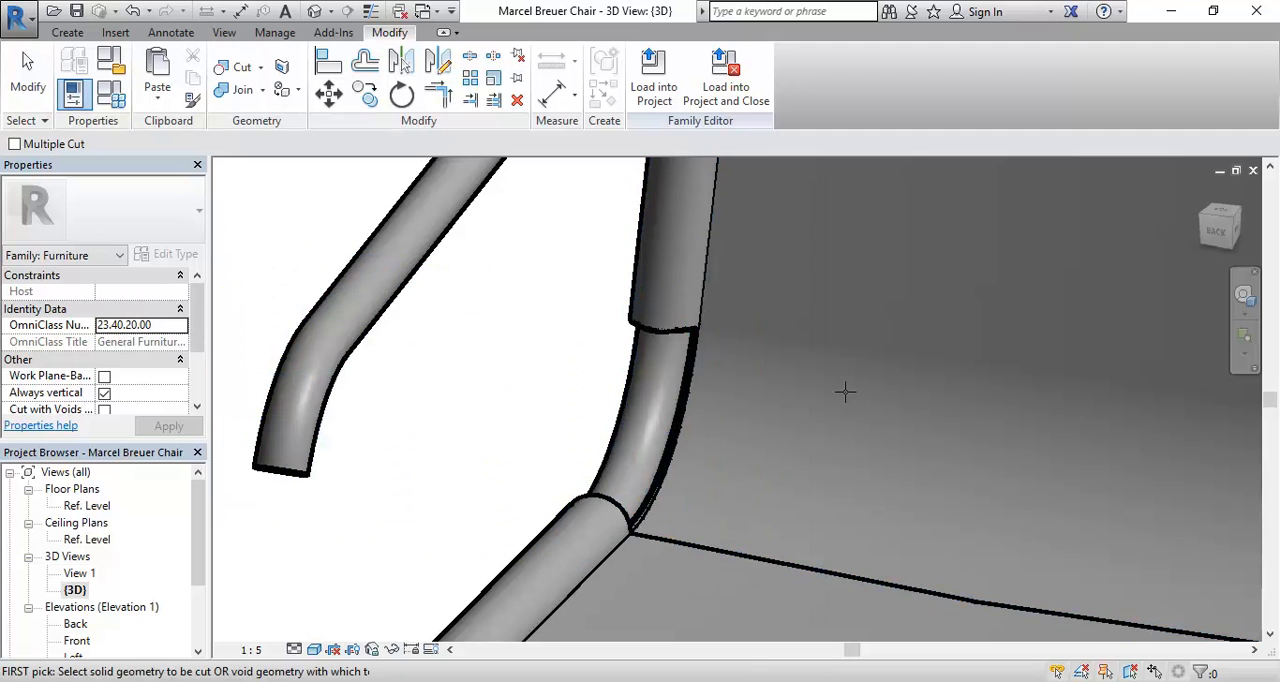
pyautogui.keyDown('shift'); pyautogui.moveTo(832, 391); pyautogui.dragTo(665, 404, button='middle'); pyautogui.keyUp('shift')
pyautogui.press('Escape')
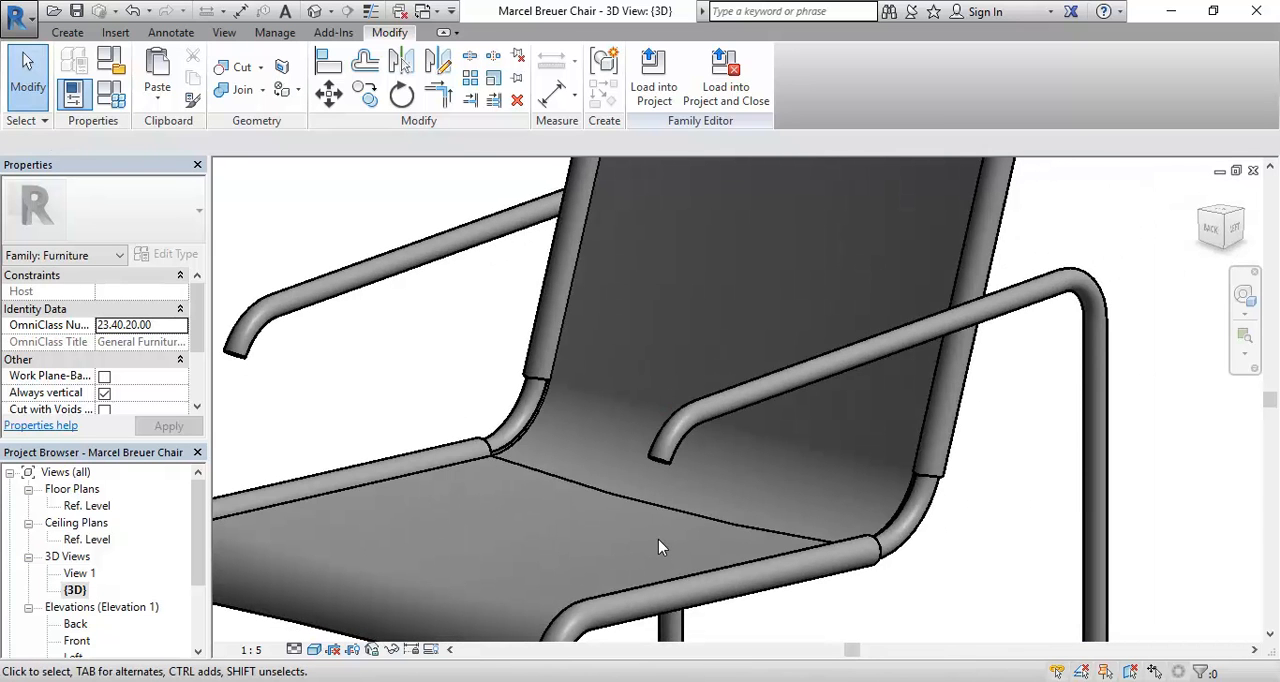
pyautogui.scroll(-5, 658, 546)
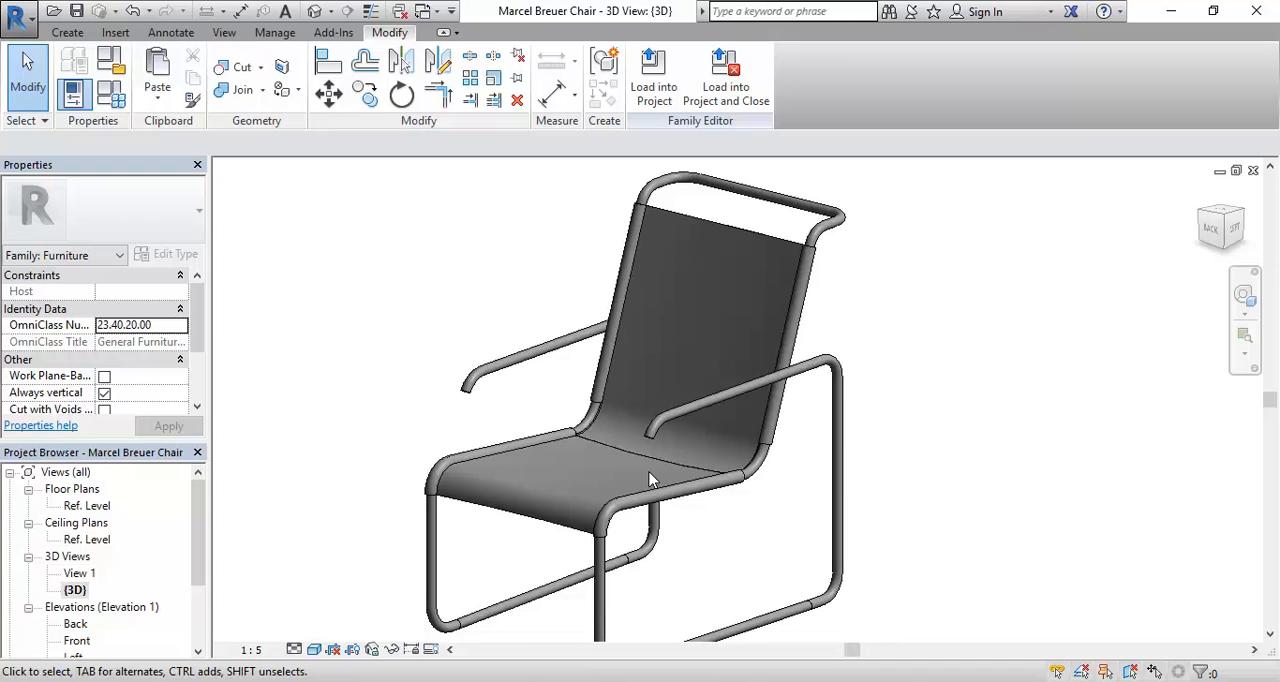
pyautogui.moveTo(650, 480); pyautogui.dragTo(615, 468, button='middle')
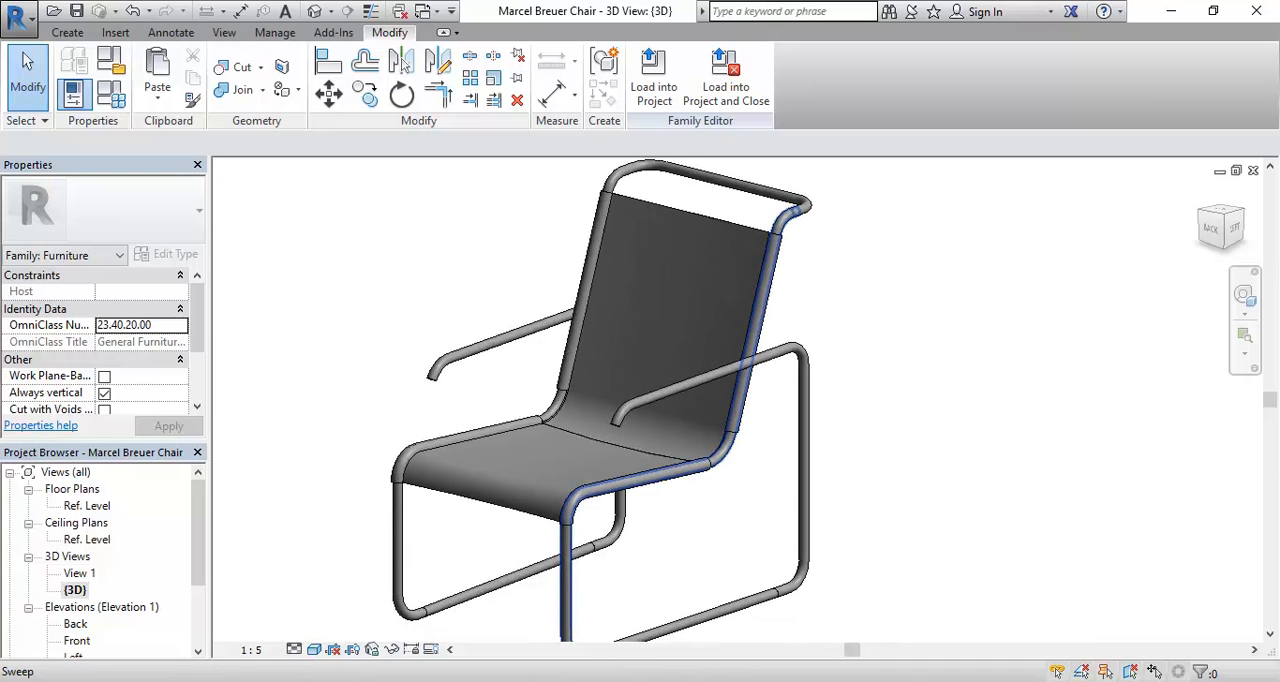